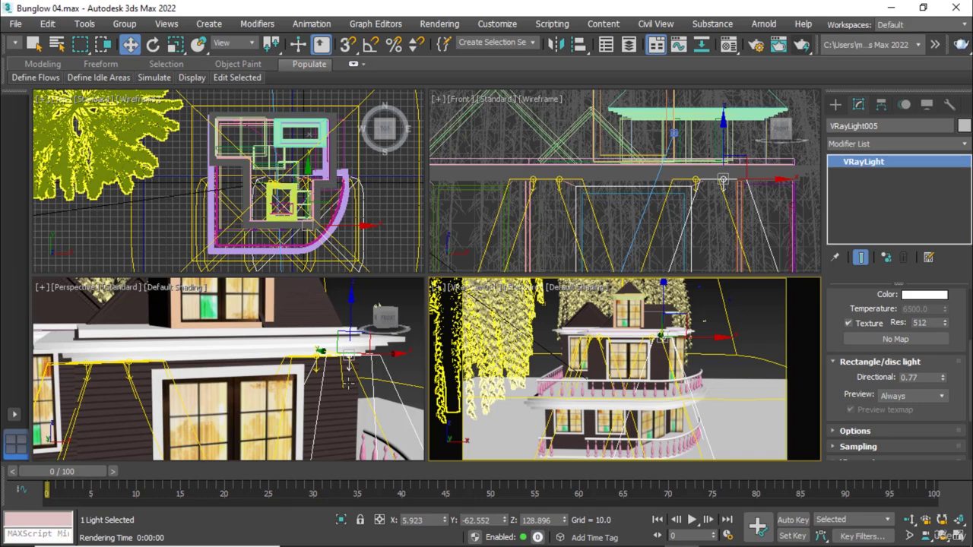
- Make the Perspective view active and maximize it to fill the viewport area
{"action": "left_click", "coordinate": [347, 384]}
{"action": "right_click", "coordinate": [337, 388]}
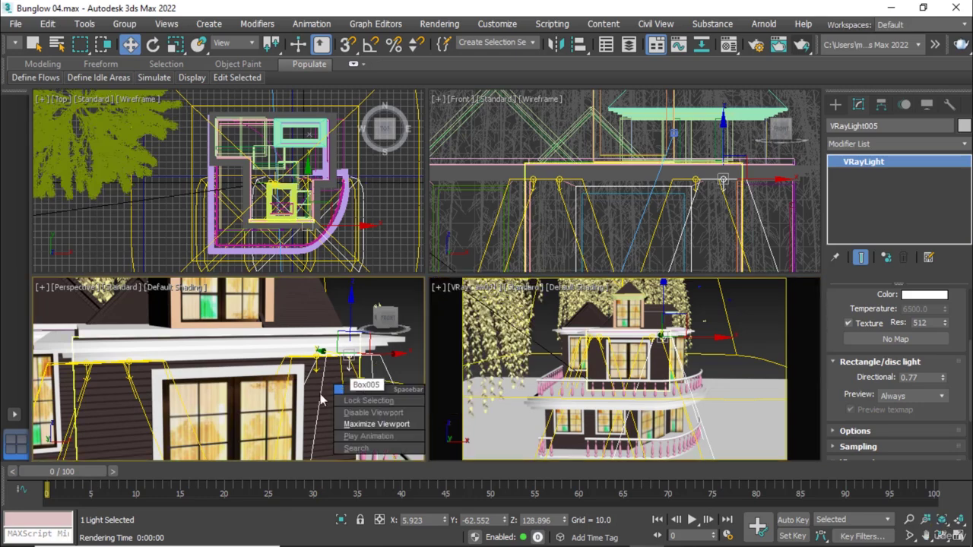
{"action": "left_click", "coordinate": [357, 424]}
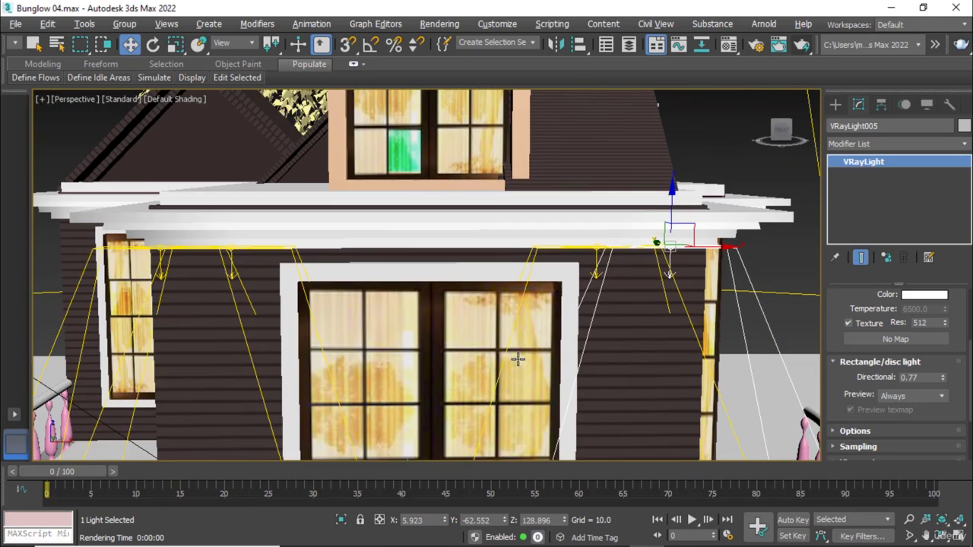
- Delete the three small VRay lights hanging under the front eave
{"action": "left_click", "coordinate": [608, 263]}
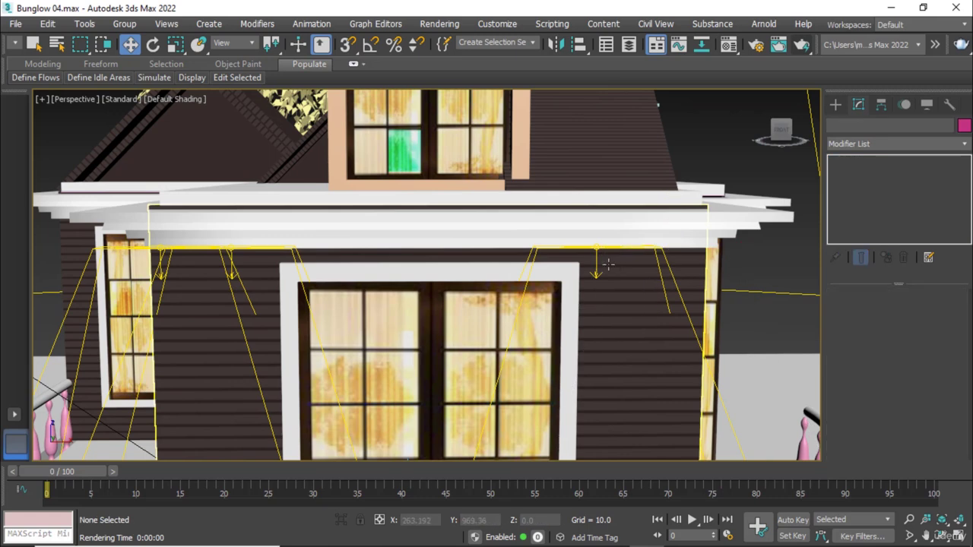
{"action": "left_click", "coordinate": [598, 255]}
{"action": "key", "text": "Delete"}
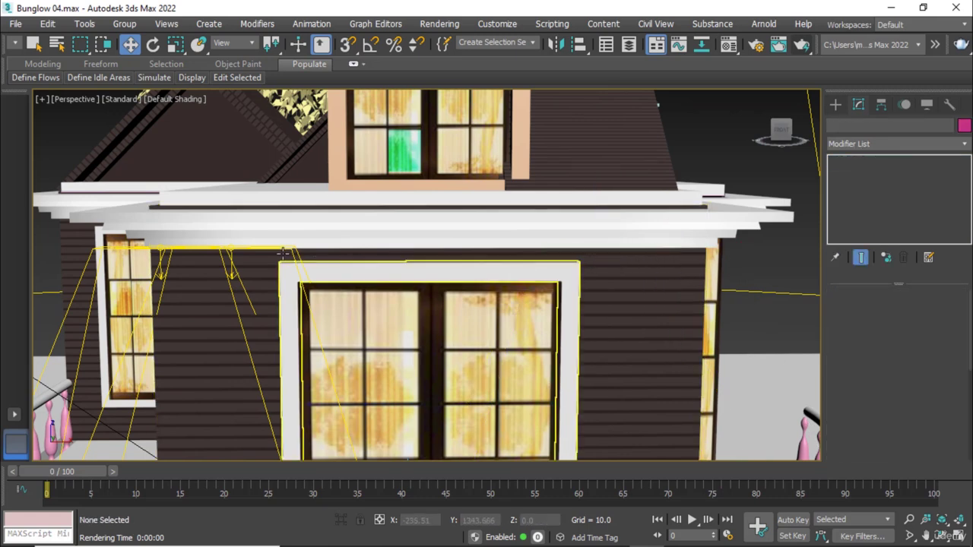
{"action": "left_click", "coordinate": [232, 252]}
{"action": "key", "text": "Delete"}
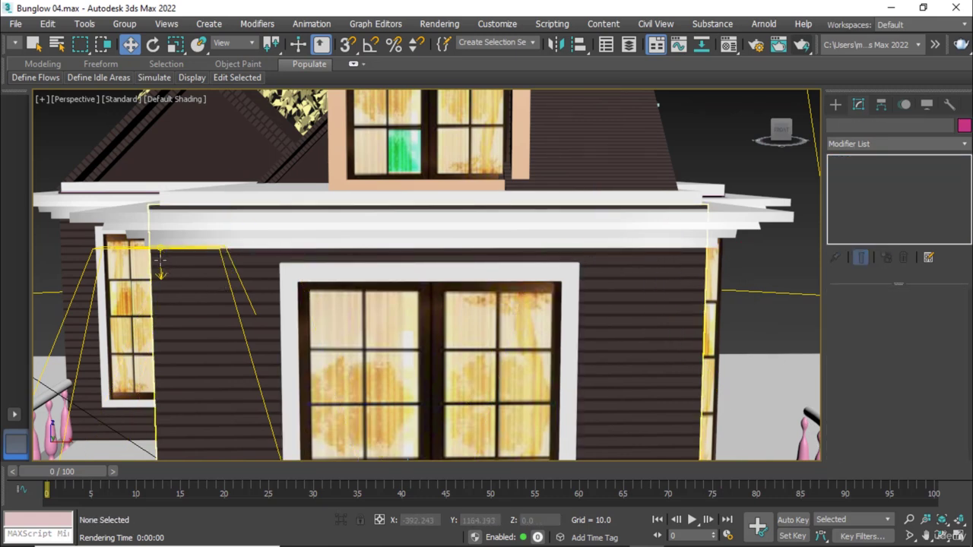
{"action": "left_click", "coordinate": [159, 256]}
{"action": "key", "text": "Delete"}
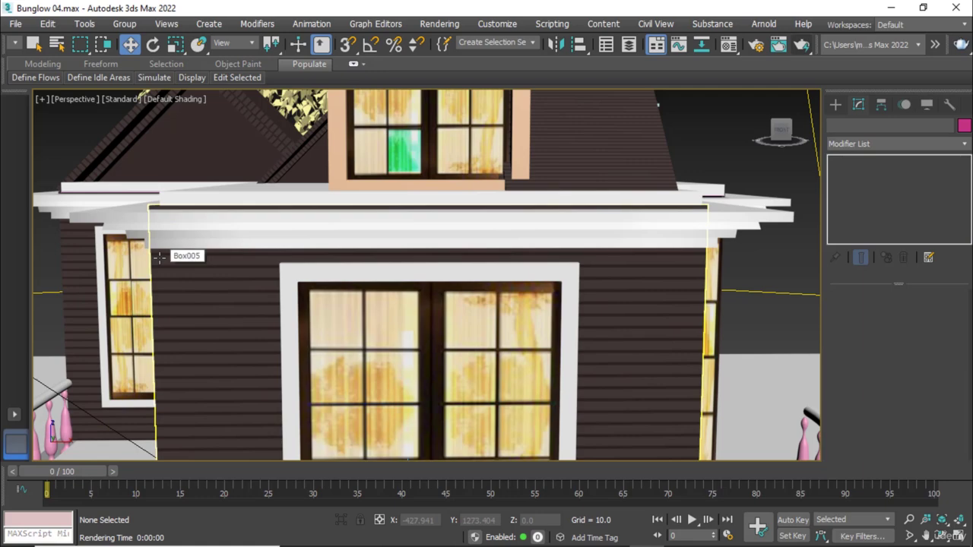
{"action": "scroll", "coordinate": [171, 260], "scroll_direction": "down", "scroll_amount": 5}
{"action": "middle_click_drag", "start_coordinate": [171, 261], "coordinate": [319, 294], "text": "alt"}
{"action": "scroll", "coordinate": [281, 284], "scroll_direction": "down", "scroll_amount": 4}
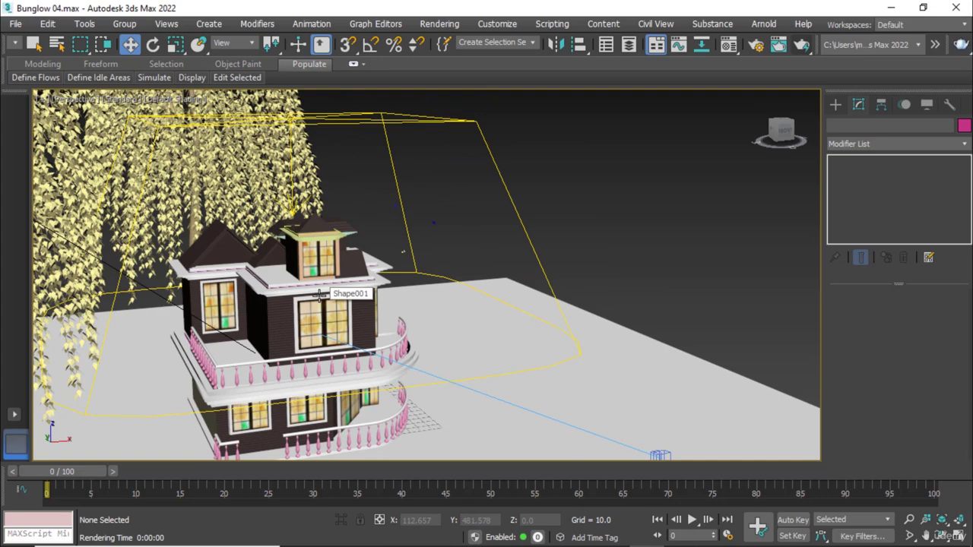
- In Front view, draw a Standard Primitives torus, Torus001, beside the house's upper floor
{"action": "key", "text": "f"}
{"action": "scroll", "coordinate": [568, 246], "scroll_direction": "down", "scroll_amount": 5}
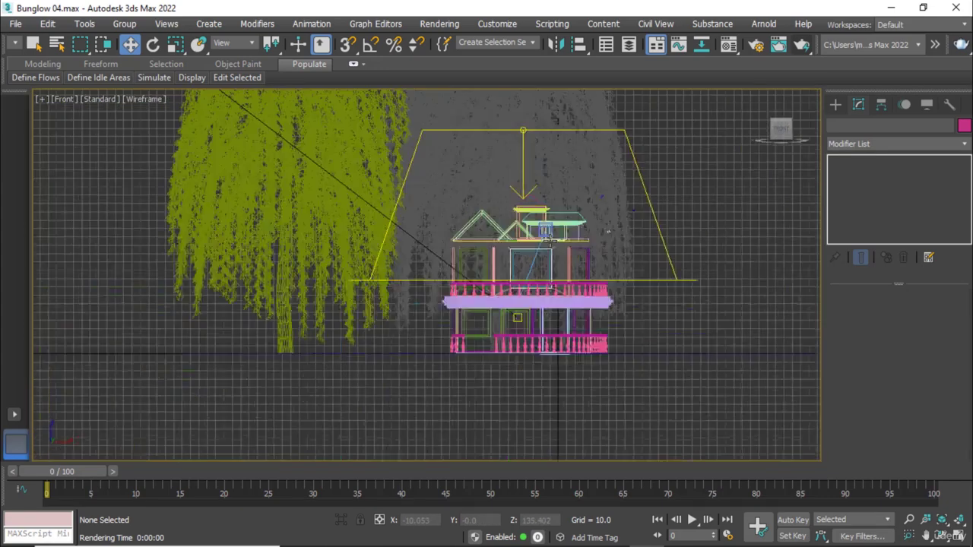
{"action": "middle_click_drag", "start_coordinate": [568, 245], "coordinate": [486, 268]}
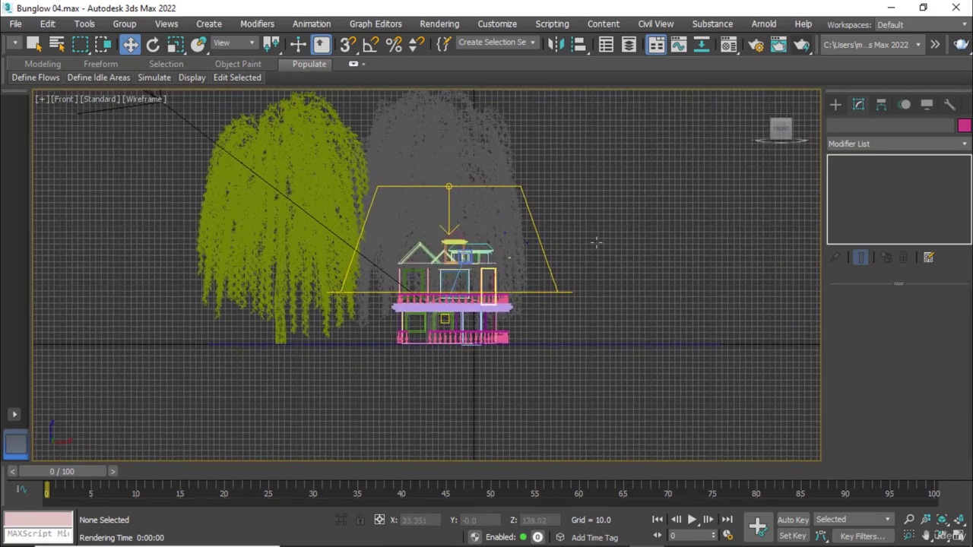
{"action": "left_click", "coordinate": [835, 105]}
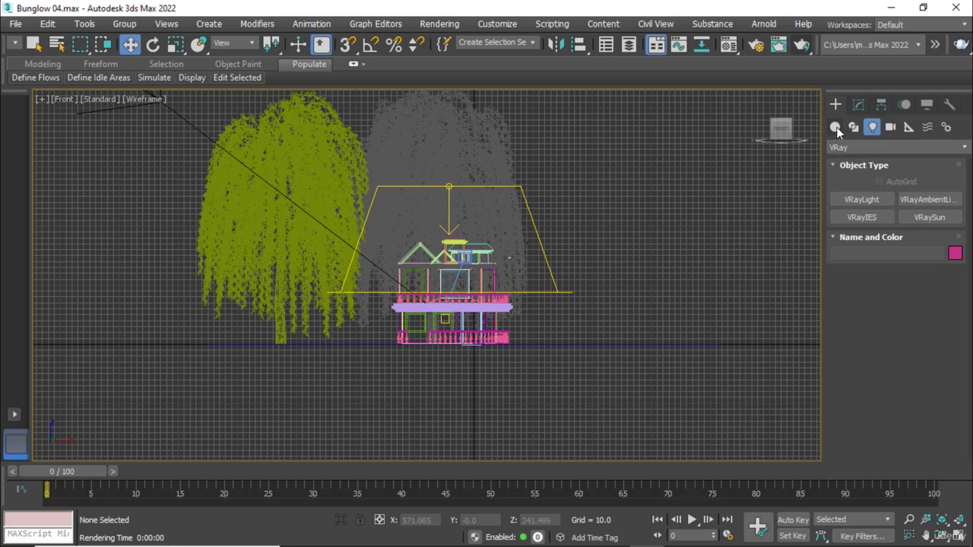
{"action": "left_click", "coordinate": [875, 238]}
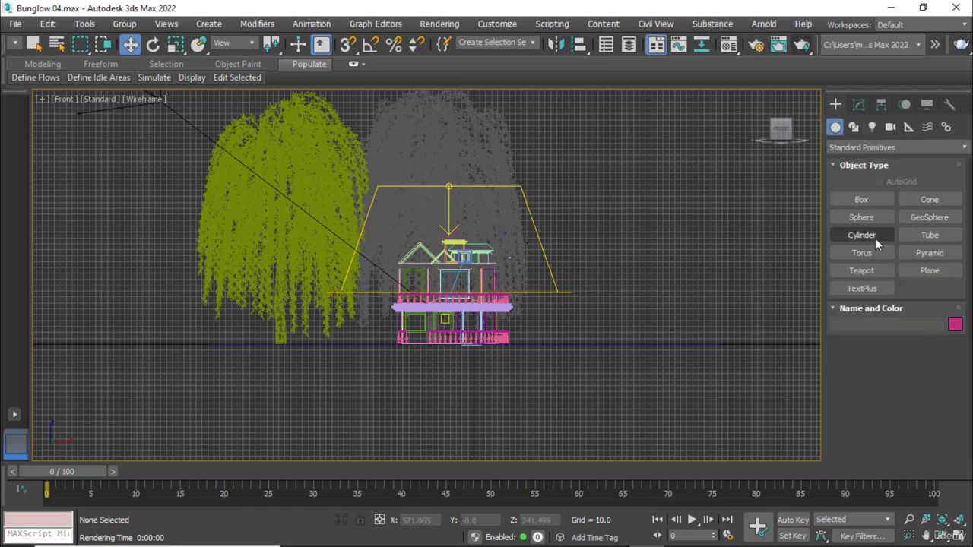
{"action": "left_click", "coordinate": [872, 253]}
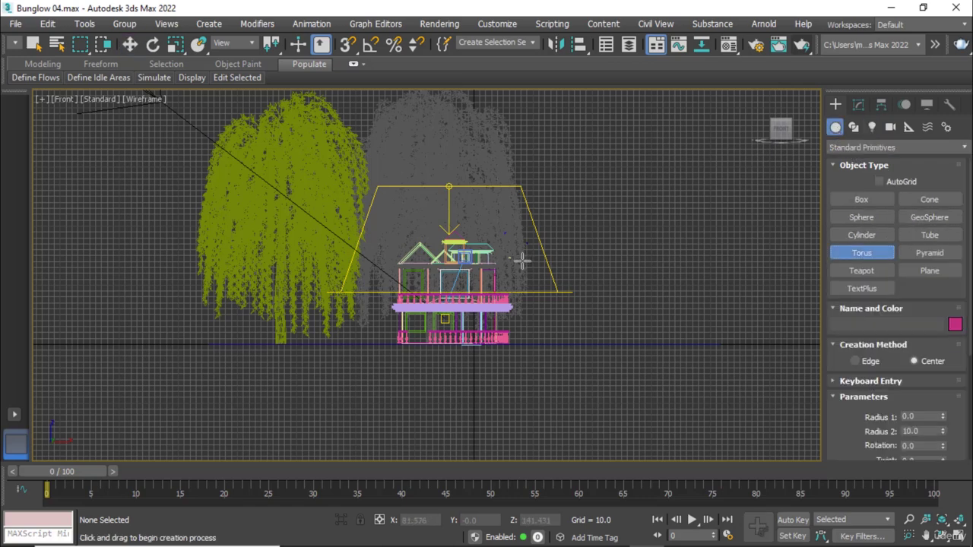
{"action": "left_click_drag", "start_coordinate": [500, 281], "coordinate": [506, 251]}
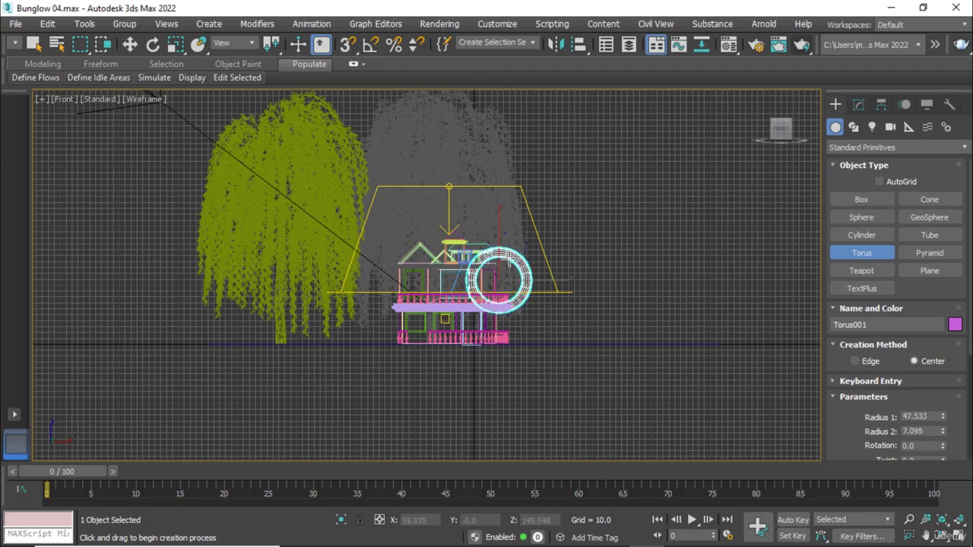
{"action": "left_click", "coordinate": [130, 44]}
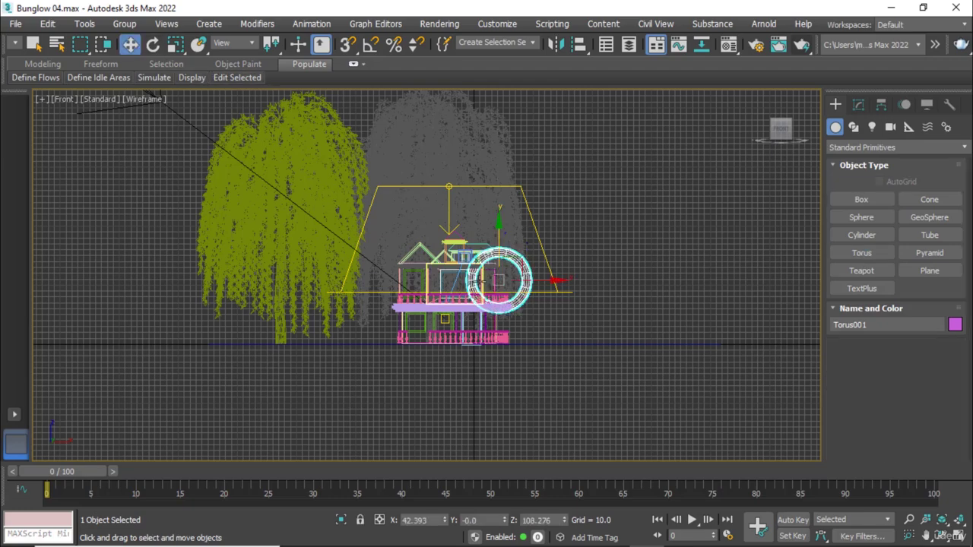
- In Perspective, rotate the torus 90° on X so it stands upright
{"action": "key", "text": "p"}
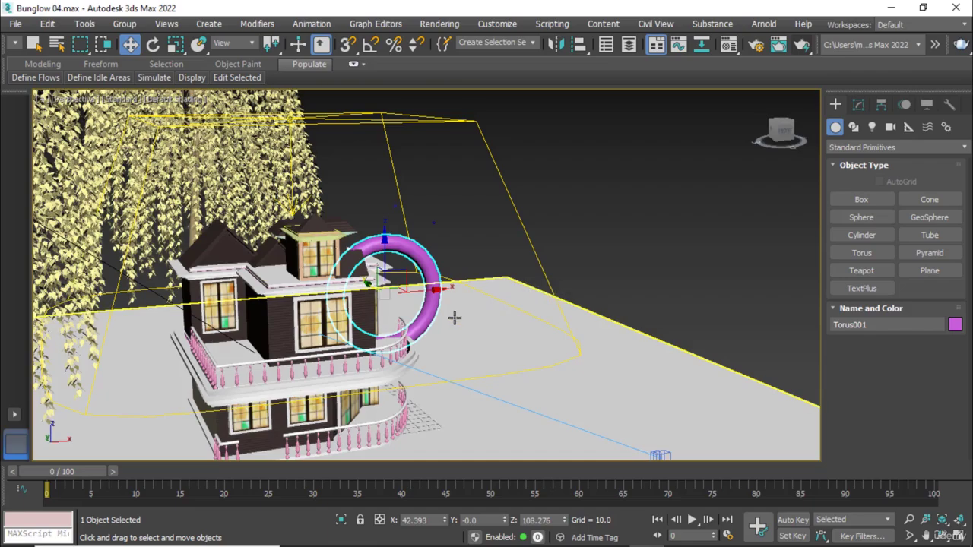
{"action": "middle_click_drag", "start_coordinate": [453, 338], "coordinate": [432, 285], "text": "alt"}
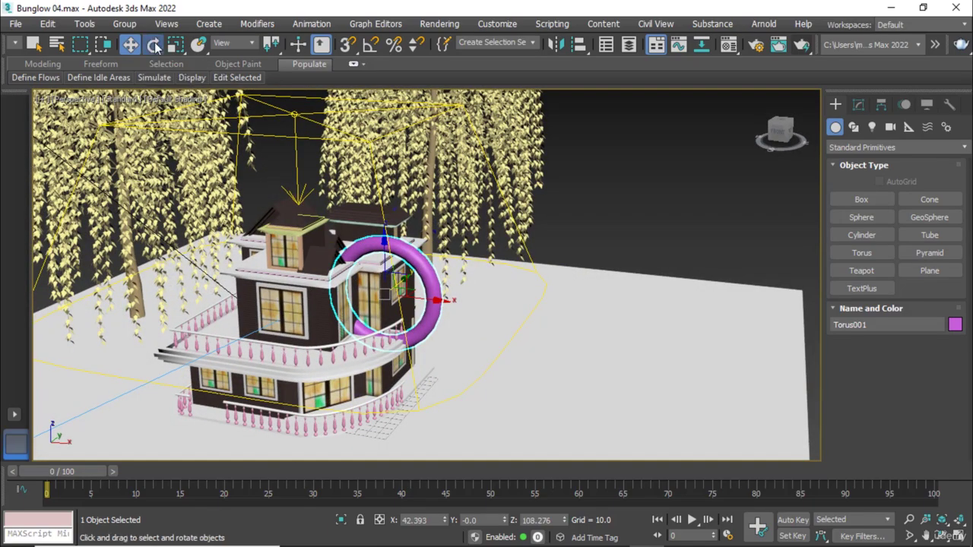
{"action": "left_click", "coordinate": [154, 46]}
{"action": "left_click_drag", "start_coordinate": [423, 305], "coordinate": [415, 228]}
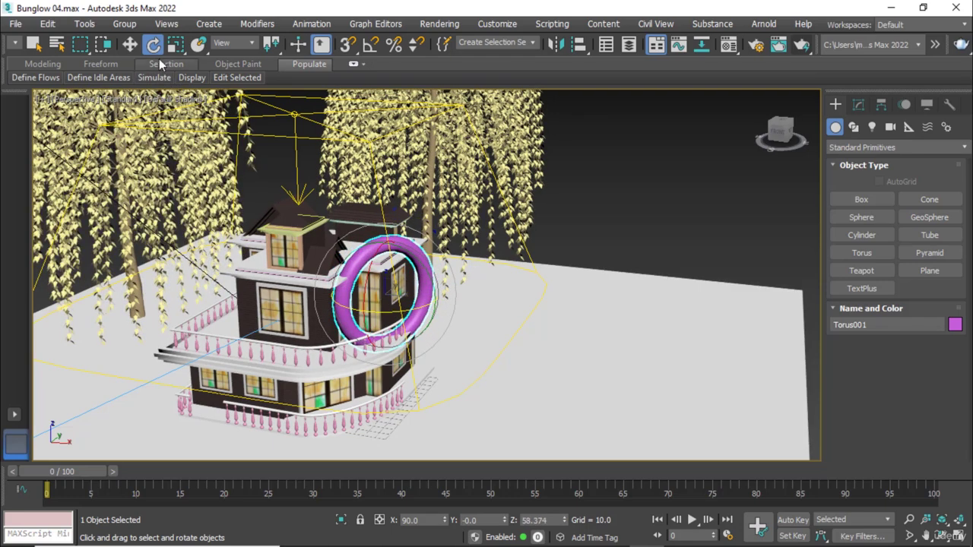
- Move the upright torus along X and Y to frame the upper-floor front window
{"action": "left_click", "coordinate": [130, 45]}
{"action": "left_click_drag", "start_coordinate": [411, 296], "coordinate": [502, 339]}
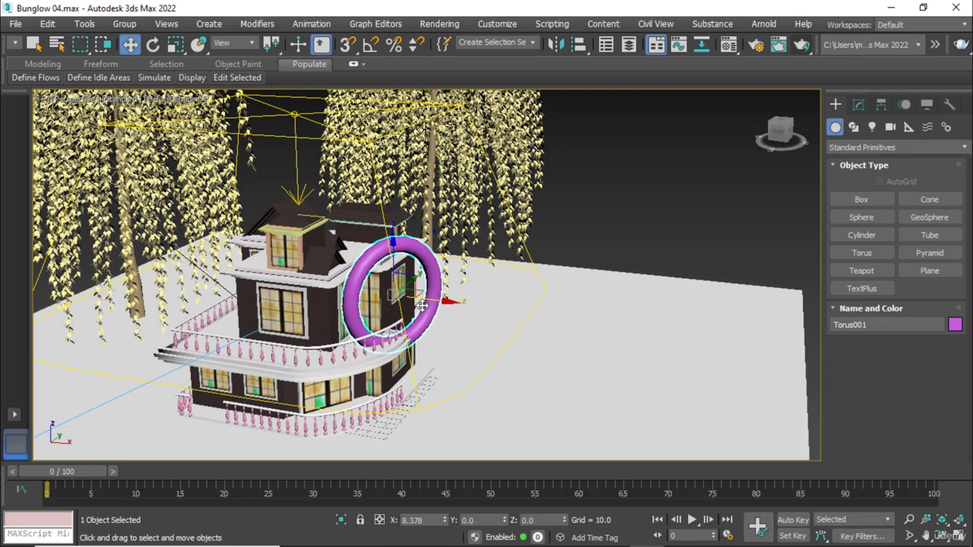
{"action": "middle_click_drag", "start_coordinate": [501, 339], "coordinate": [465, 294], "text": "alt"}
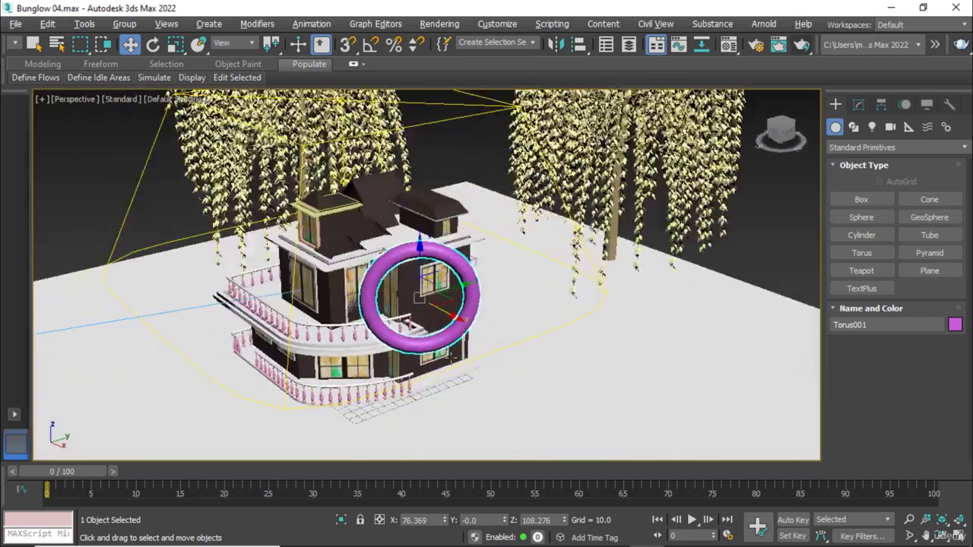
{"action": "left_click_drag", "start_coordinate": [463, 293], "coordinate": [411, 332]}
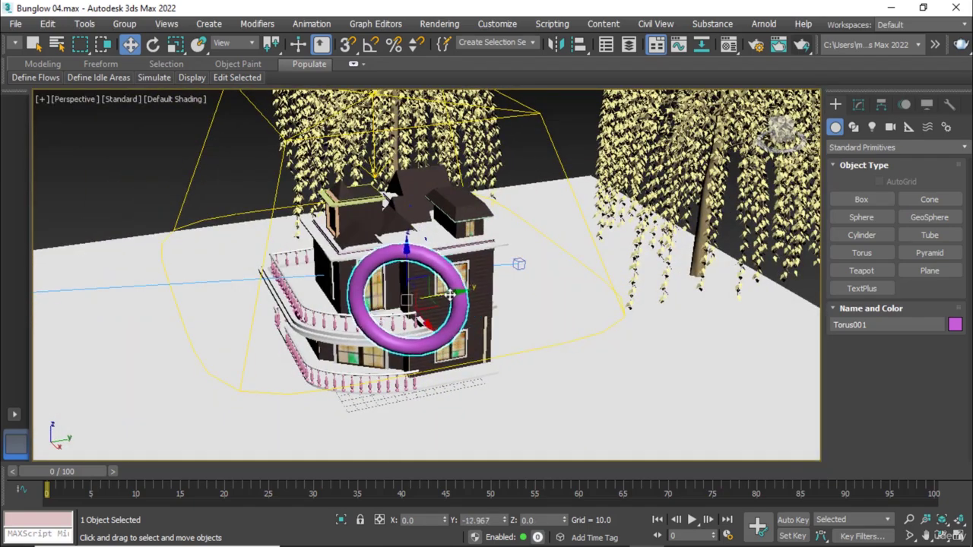
{"action": "middle_click_drag", "start_coordinate": [412, 332], "coordinate": [386, 324], "text": "alt"}
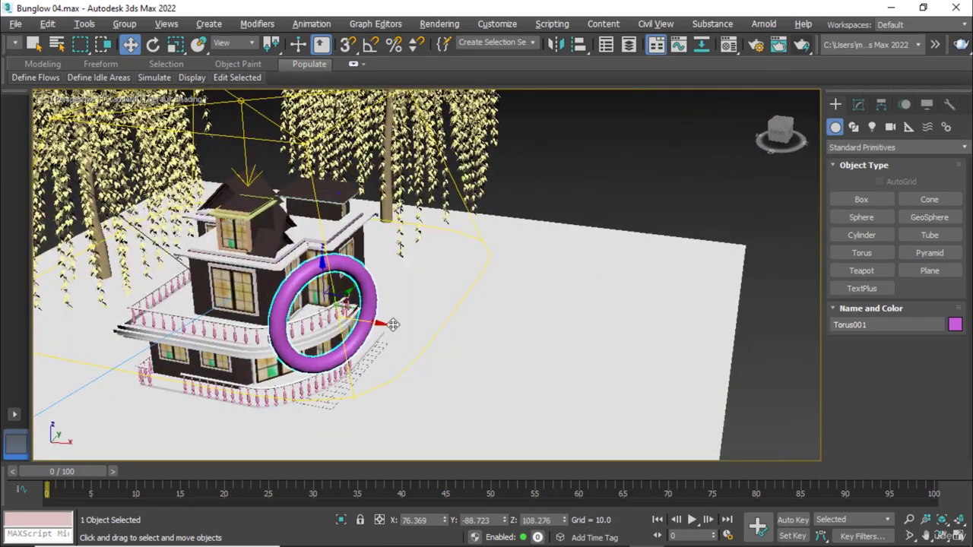
{"action": "left_click_drag", "start_coordinate": [380, 321], "coordinate": [176, 307]}
{"action": "key", "text": "e"}
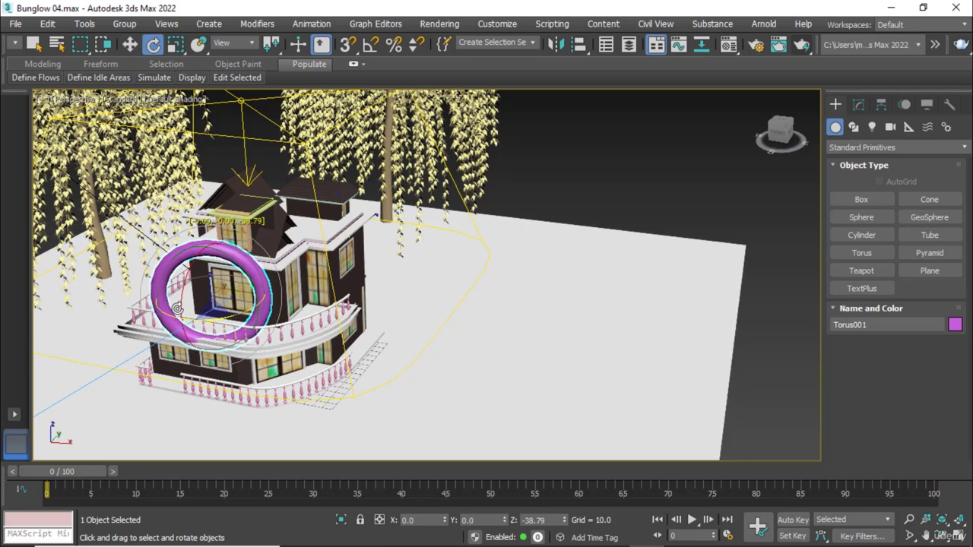
{"action": "key", "text": "w"}
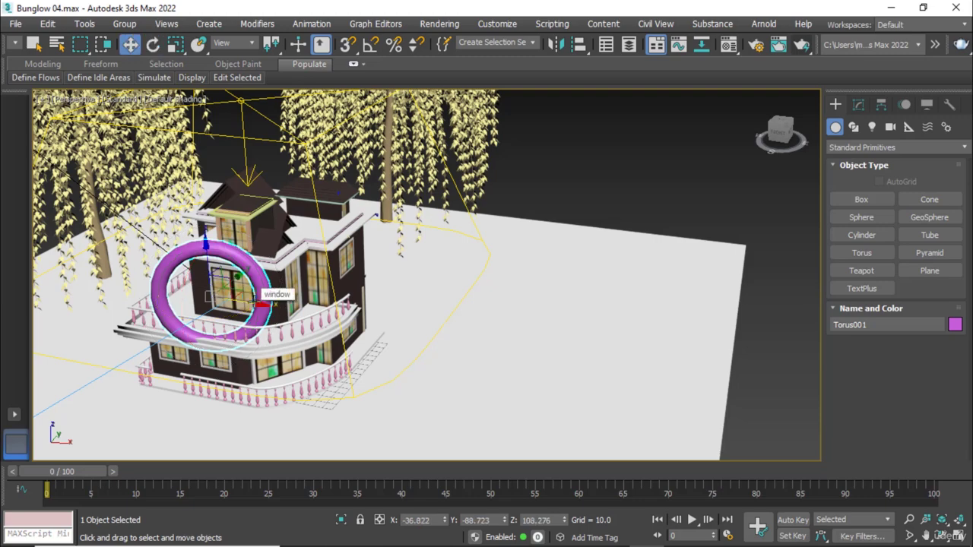
{"action": "mouse_move", "coordinate": [257, 298]}
{"action": "middle_mouse_down", "text": "alt"}
{"action": "mouse_move", "coordinate": [236, 283]}
{"action": "mouse_move", "coordinate": [259, 304]}
{"action": "middle_mouse_up", "text": "alt"}
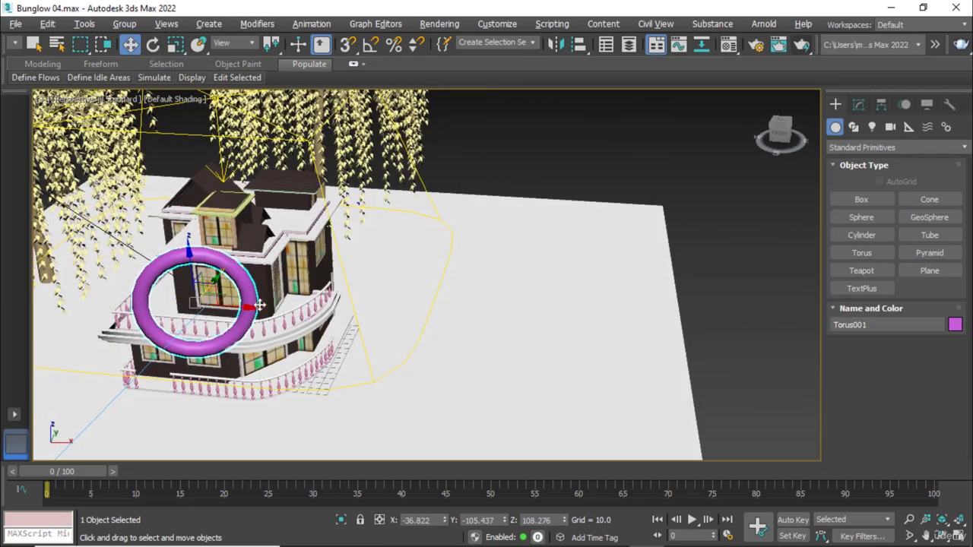
{"action": "key", "text": "e"}
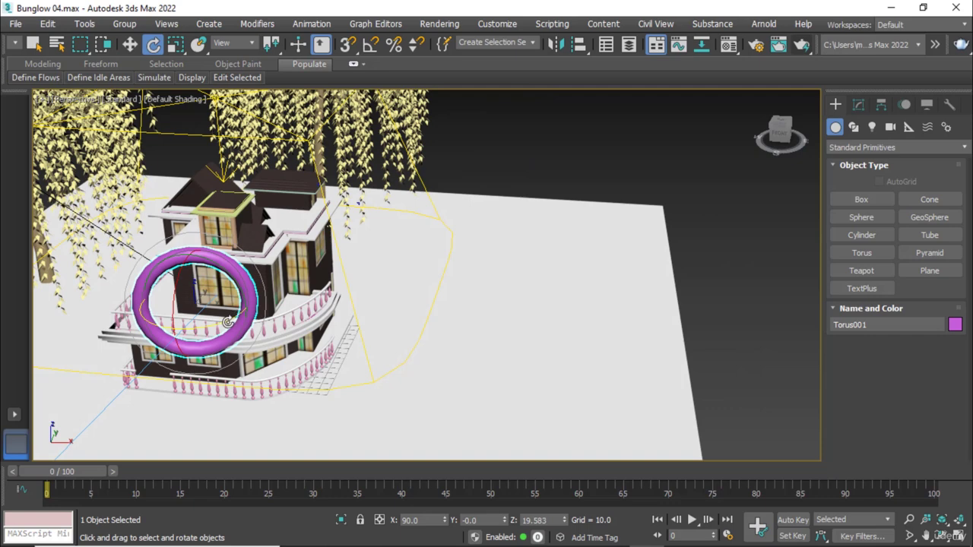
{"action": "key", "text": "w"}
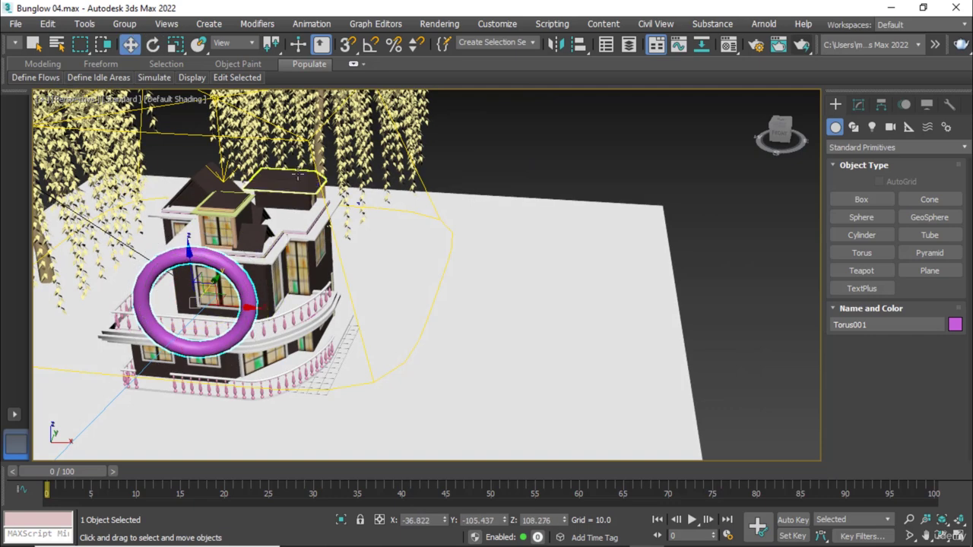
- Convert the torus to an Editable Poly
{"action": "right_click", "coordinate": [210, 287]}
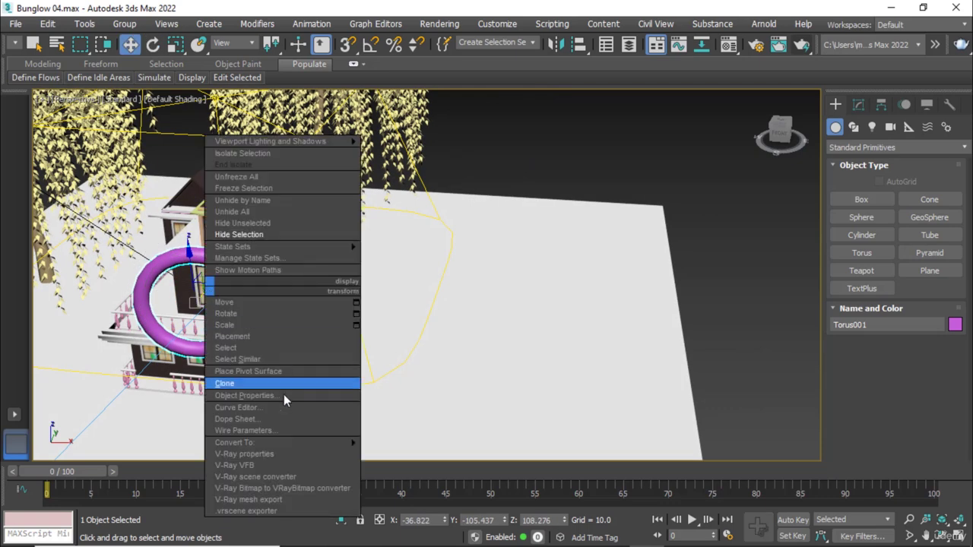
{"action": "mouse_move", "coordinate": [236, 443]}
{"action": "left_click", "coordinate": [410, 454]}
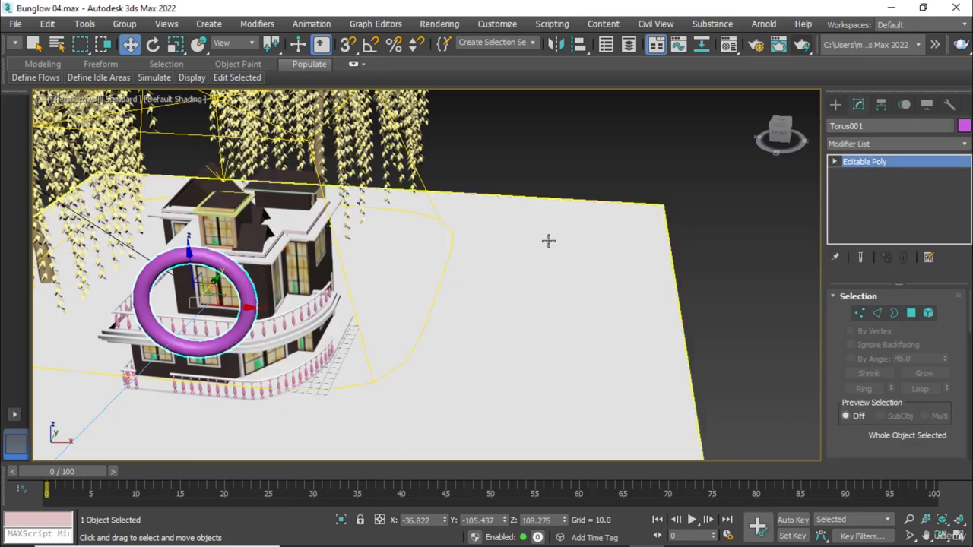
{"action": "key", "text": "t"}
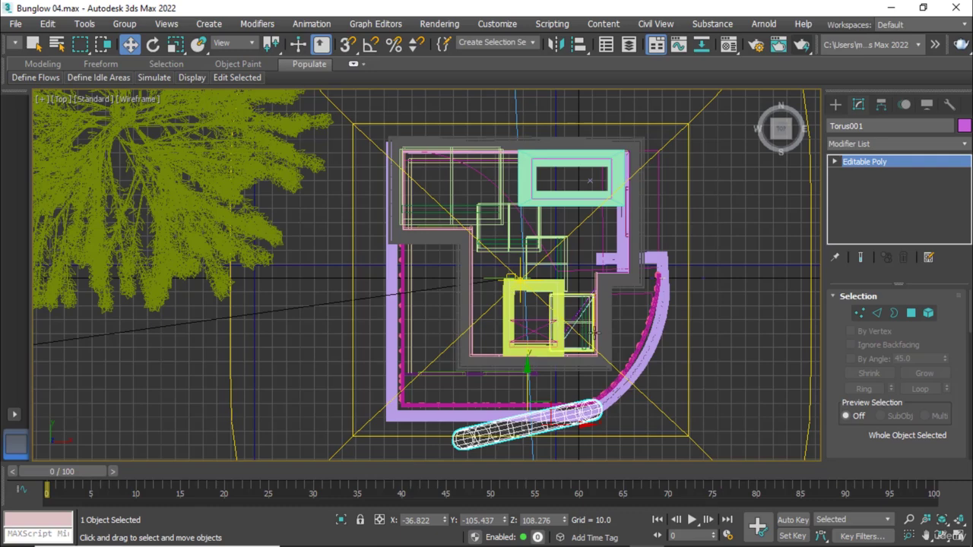
- In Top view, create a Mesh-type VRayLight, VRayLight007, beside the house plan
{"action": "left_click", "coordinate": [835, 104]}
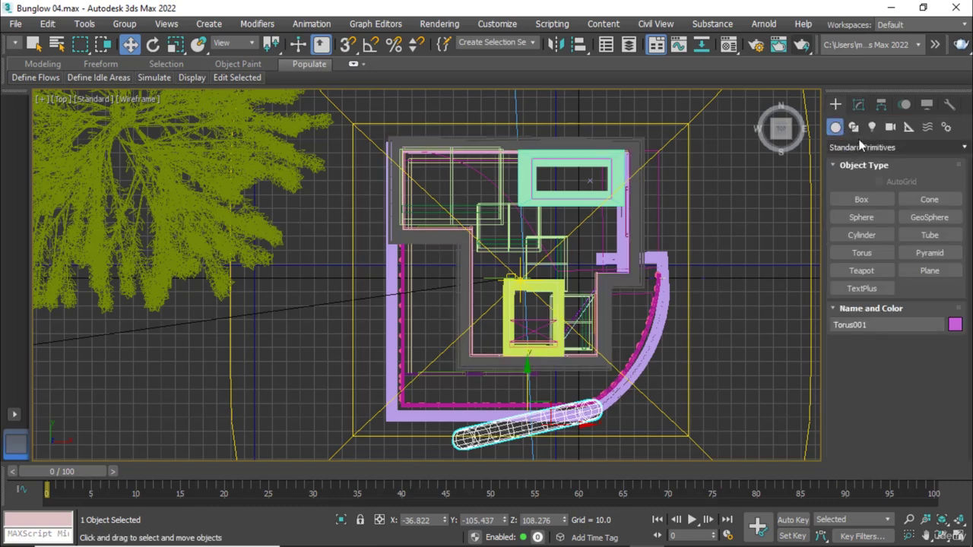
{"action": "left_click", "coordinate": [873, 130]}
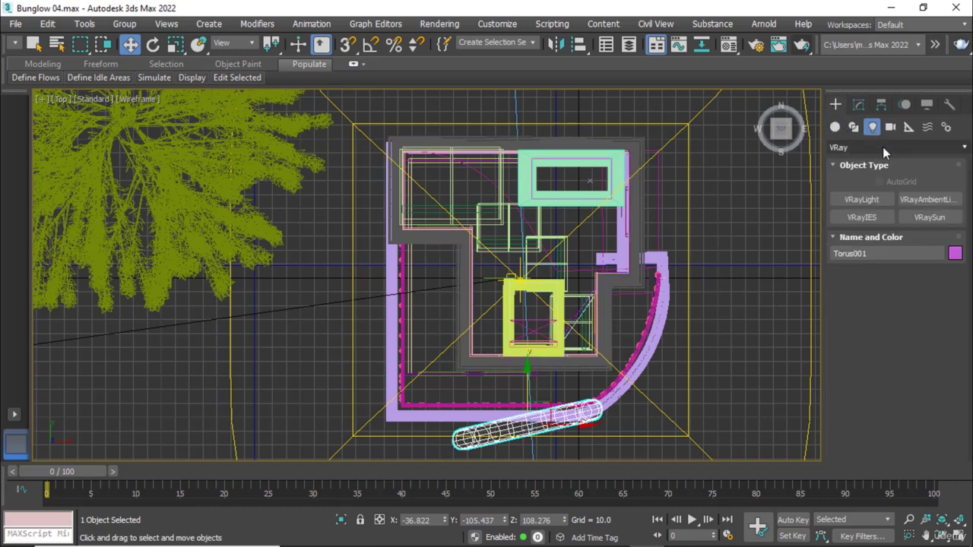
{"action": "left_click", "coordinate": [870, 202]}
{"action": "left_click", "coordinate": [918, 292]}
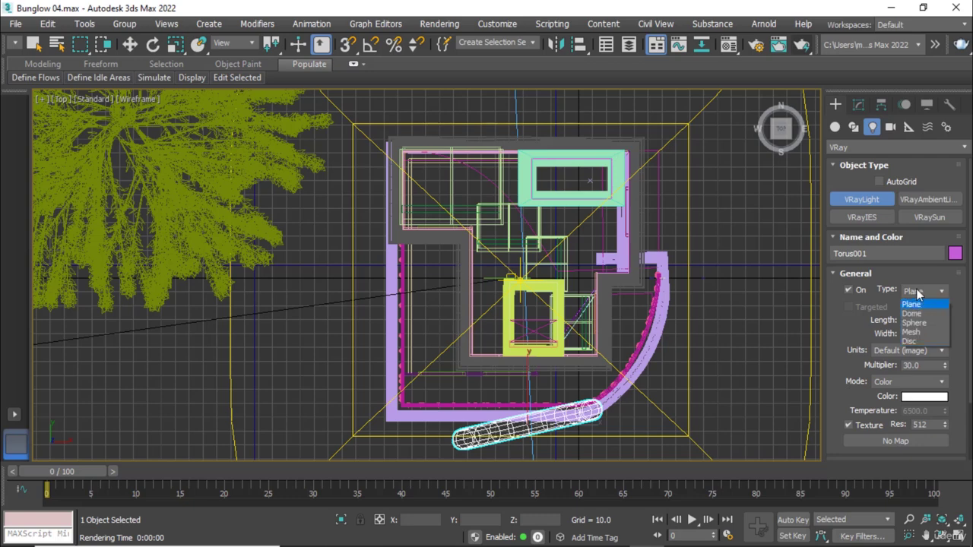
{"action": "left_click", "coordinate": [922, 336]}
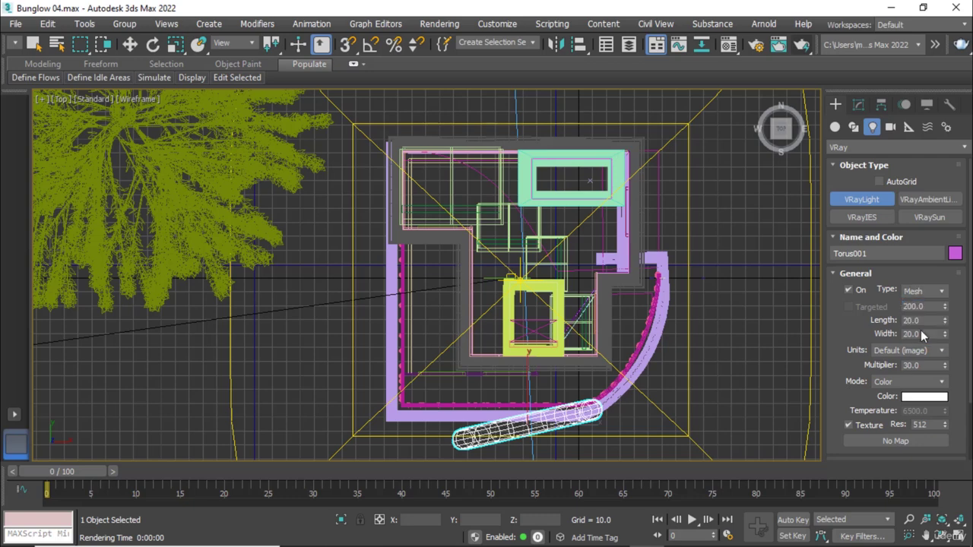
{"action": "left_click", "coordinate": [726, 305]}
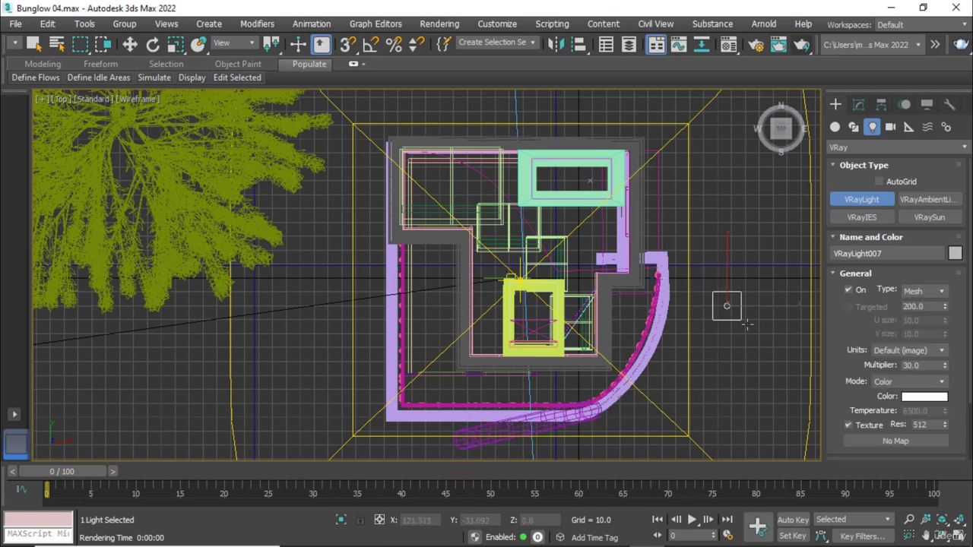
- In VRayLight007's Modify parameters, activate Pick mesh
{"action": "left_click", "coordinate": [131, 45]}
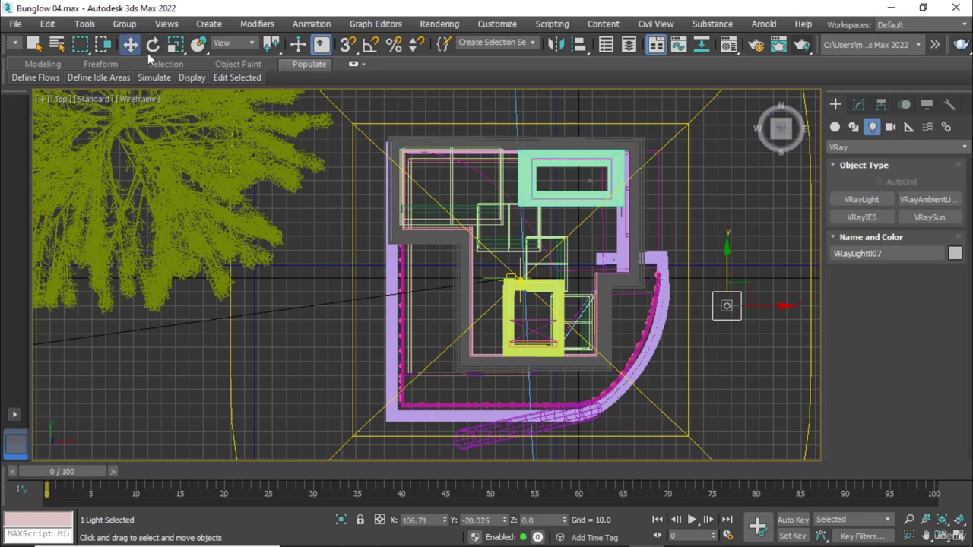
{"action": "left_click", "coordinate": [858, 104]}
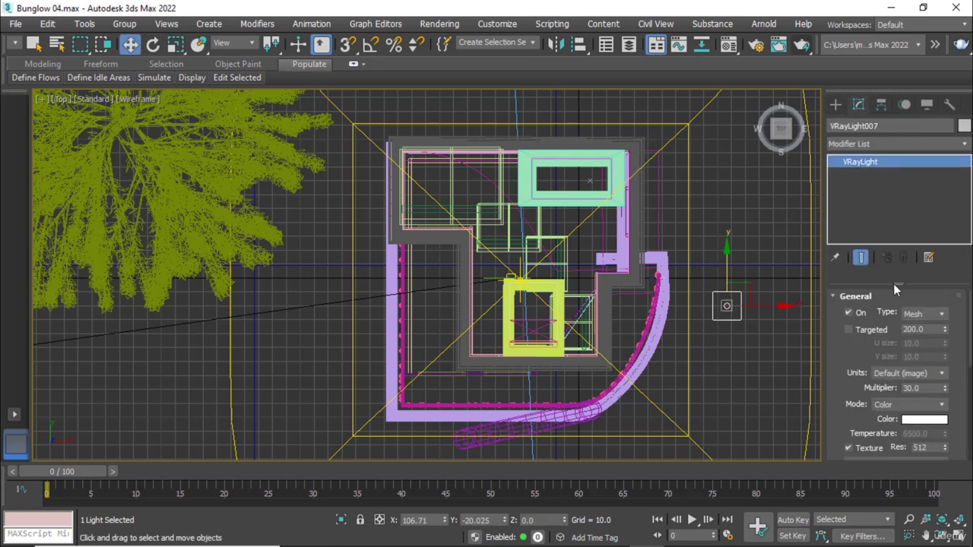
{"action": "scroll", "coordinate": [956, 357], "scroll_direction": "down", "scroll_amount": 1}
{"action": "scroll", "coordinate": [950, 345], "scroll_direction": "down", "scroll_amount": 1}
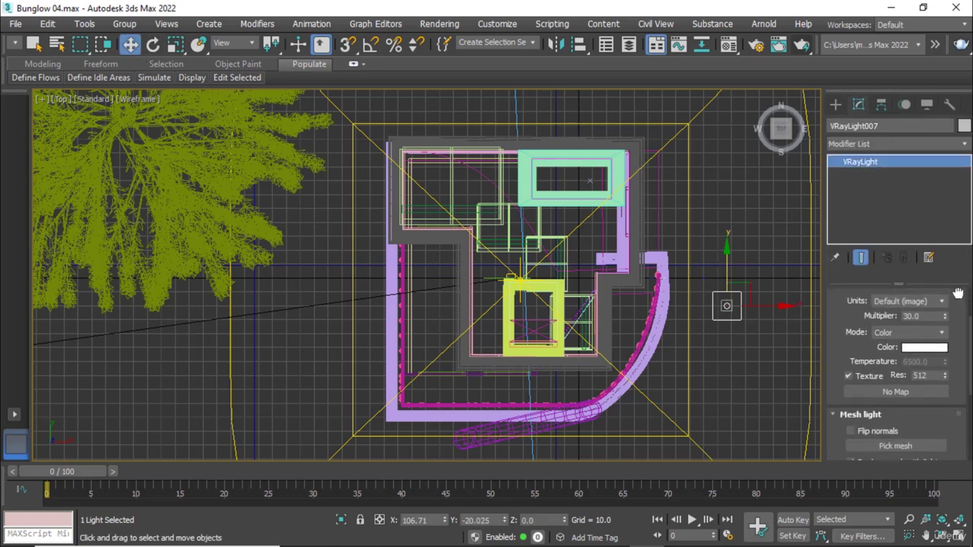
{"action": "scroll", "coordinate": [943, 335], "scroll_direction": "down", "scroll_amount": 1}
{"action": "scroll", "coordinate": [935, 325], "scroll_direction": "down", "scroll_amount": 1}
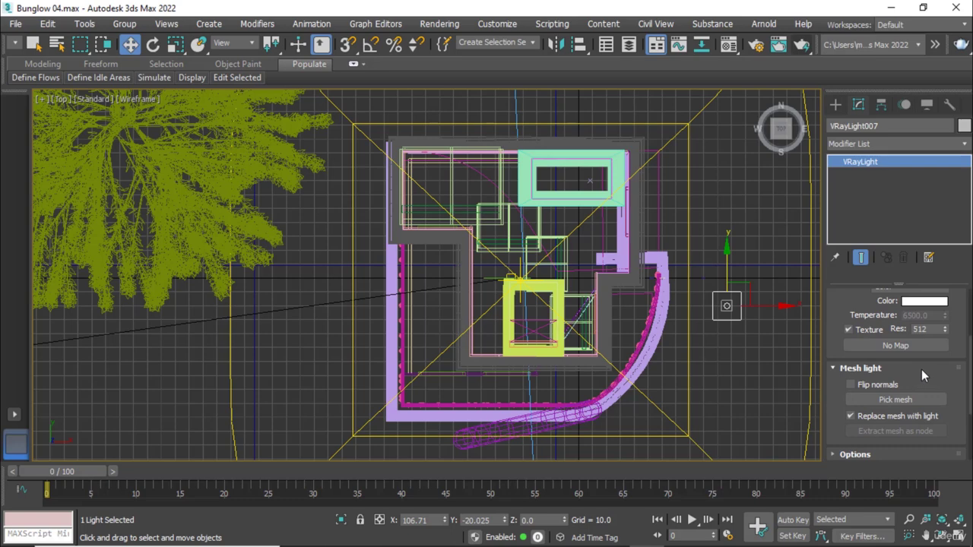
{"action": "scroll", "coordinate": [940, 373], "scroll_direction": "down", "scroll_amount": 1}
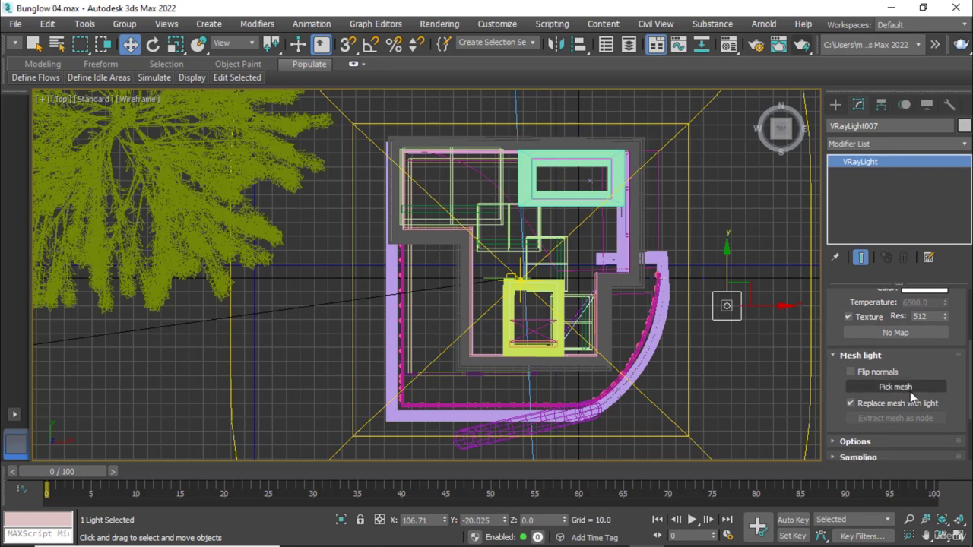
{"action": "left_click", "coordinate": [909, 389]}
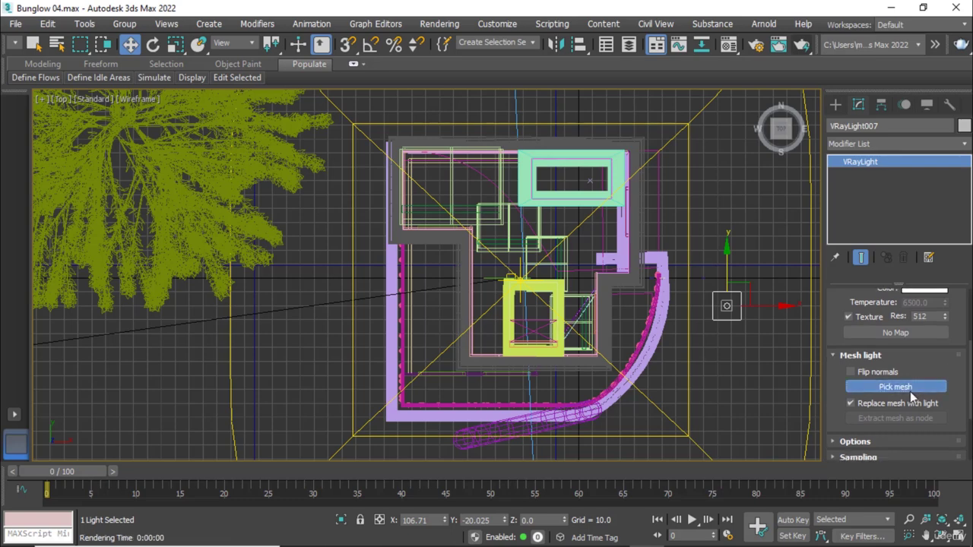
- Pick the torus as VRayLight007's mesh and test-render the VRayCam001 camera view
{"action": "left_click", "coordinate": [479, 445]}
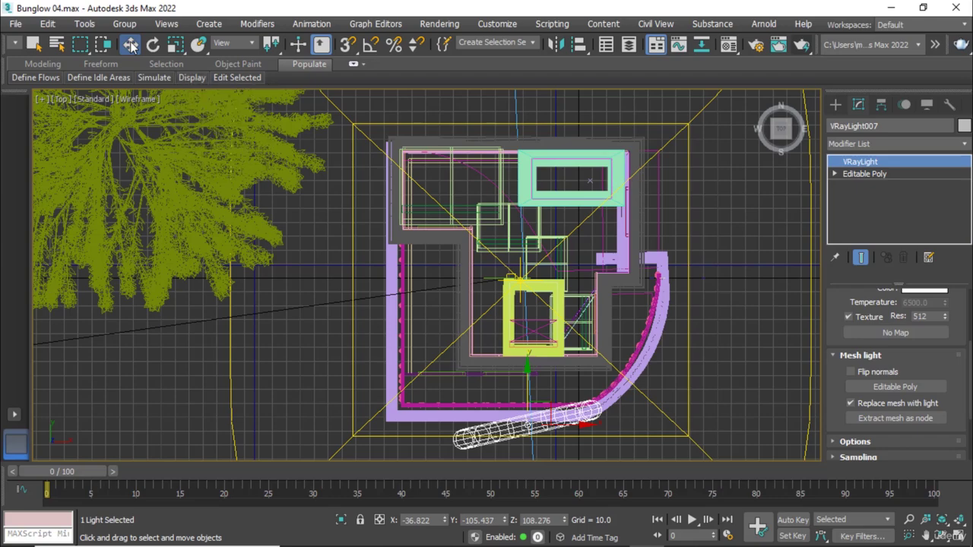
{"action": "key", "text": "c"}
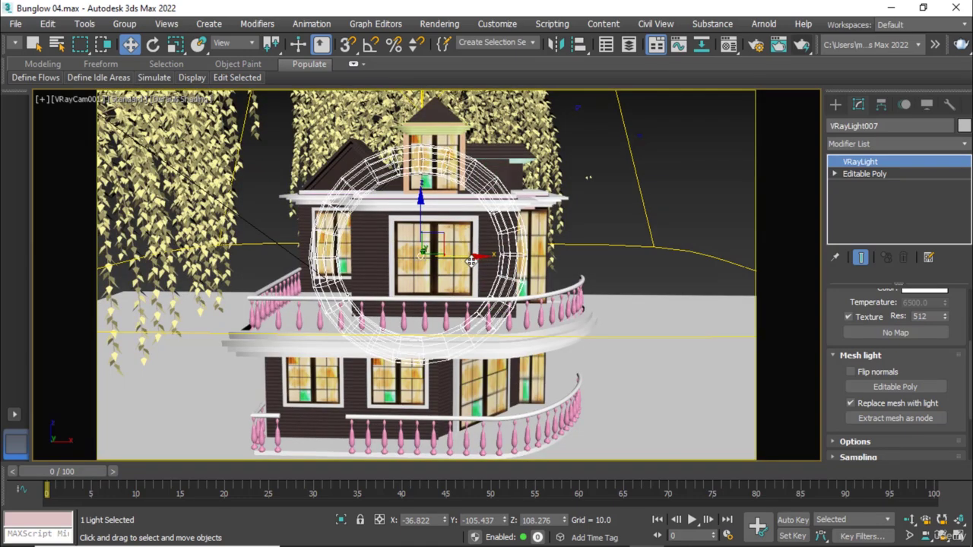
{"action": "left_click", "coordinate": [801, 44]}
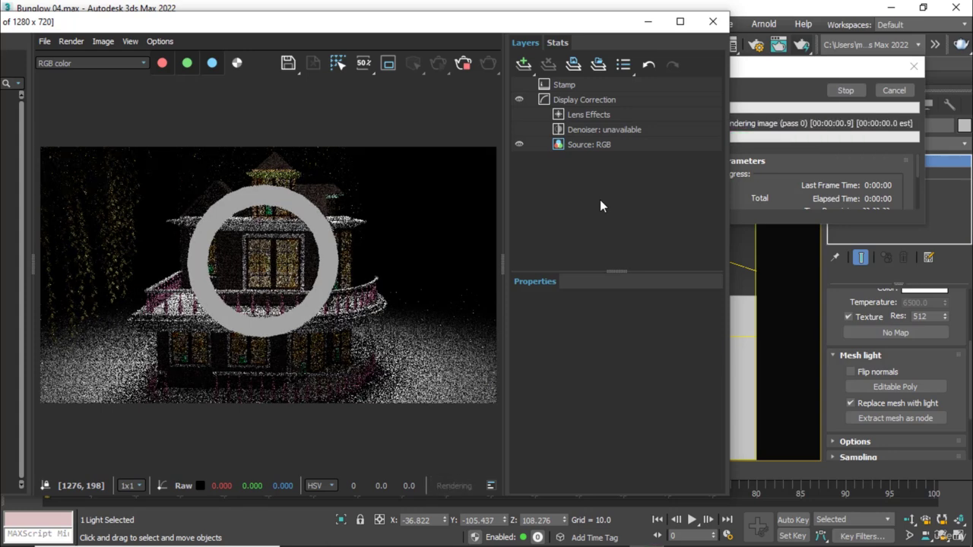
- Stop the test render and close the V-Ray frame buffer window
{"action": "left_click", "coordinate": [851, 90]}
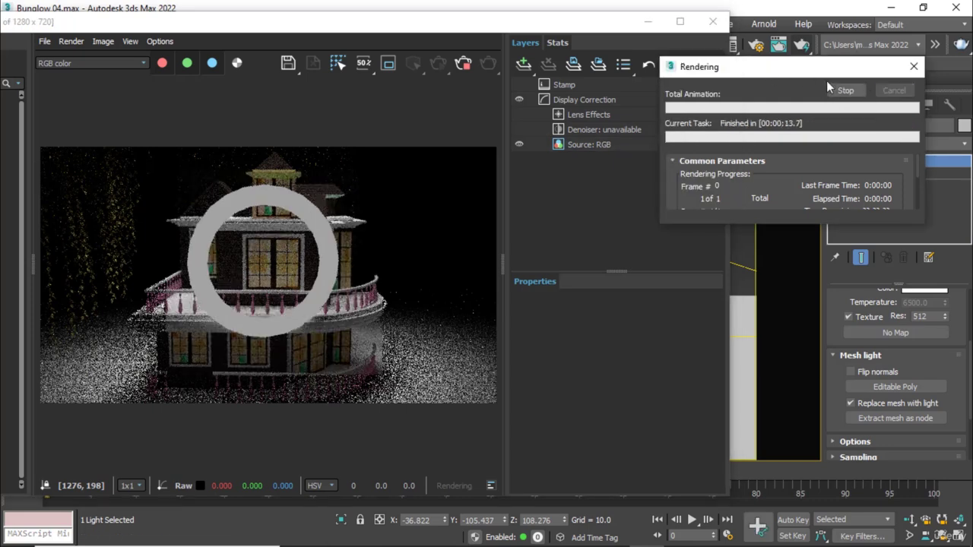
{"action": "left_click", "coordinate": [714, 25]}
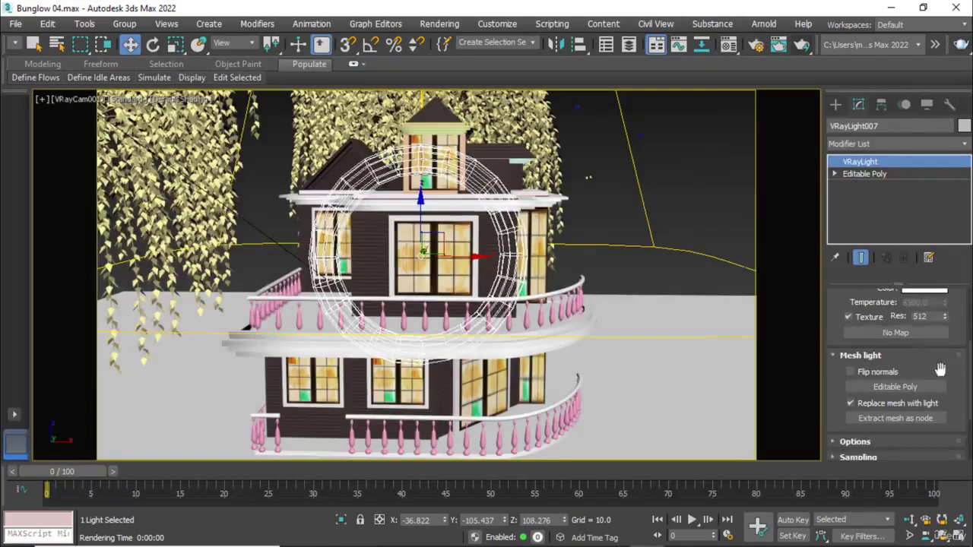
- Raise VRayLight007's multiplier to 60.0 and confirm its light colour
{"action": "left_click_drag", "start_coordinate": [946, 363], "coordinate": [950, 462]}
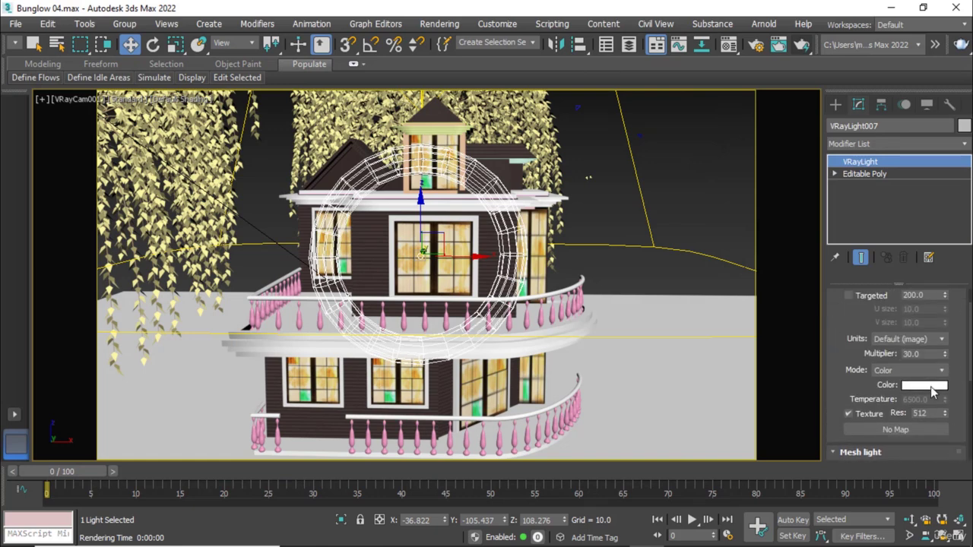
{"action": "left_click", "coordinate": [932, 386]}
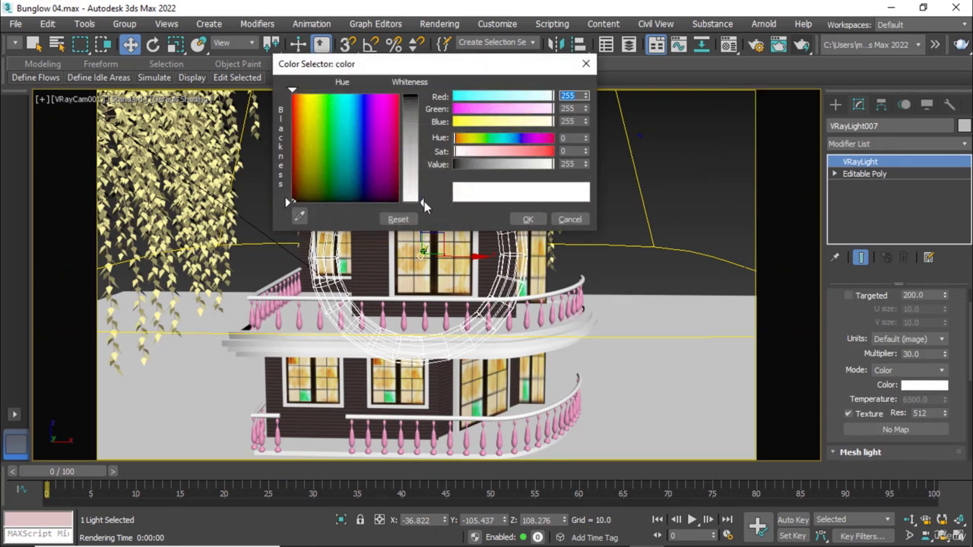
{"action": "left_click", "coordinate": [527, 219]}
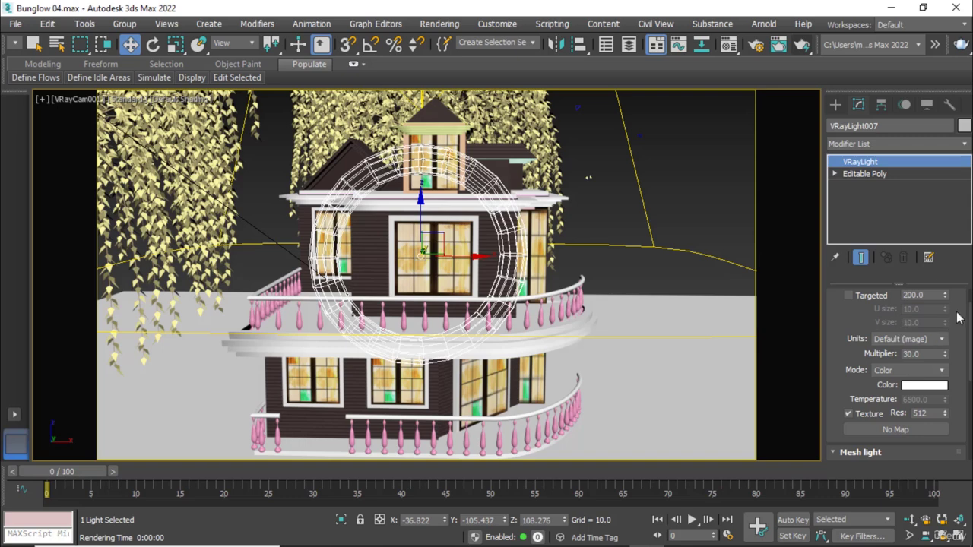
{"action": "mouse_move", "coordinate": [957, 318]}
{"action": "left_mouse_down"}
{"action": "mouse_move", "coordinate": [956, 365]}
{"action": "mouse_move", "coordinate": [958, 329]}
{"action": "left_mouse_up"}
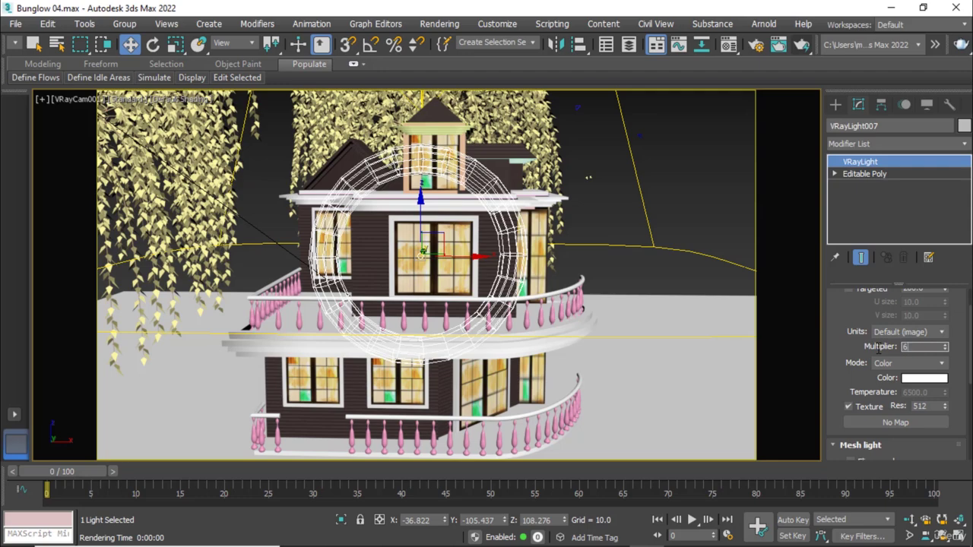
- Run a second test render, cancel it, close the frame buffer and deselect the light
{"action": "left_click", "coordinate": [801, 44]}
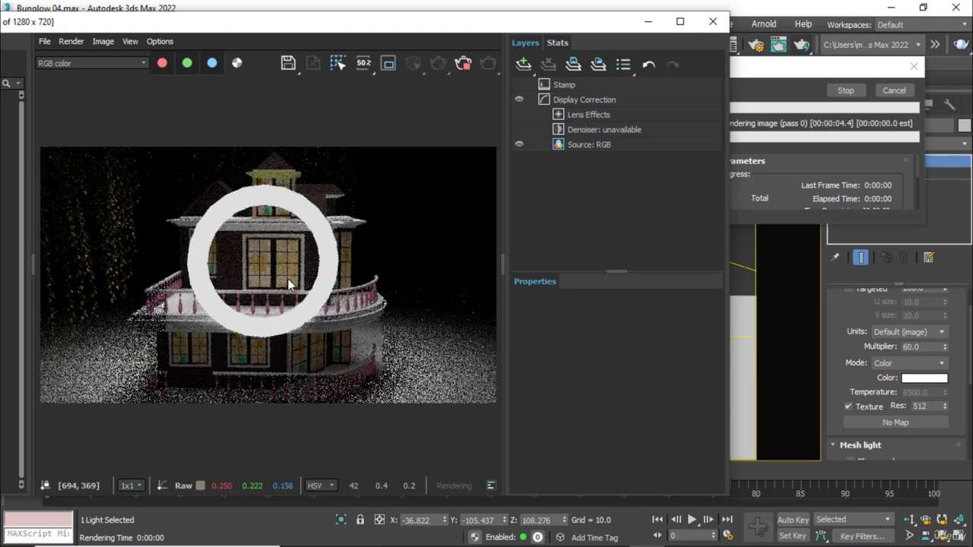
{"action": "left_click", "coordinate": [888, 94]}
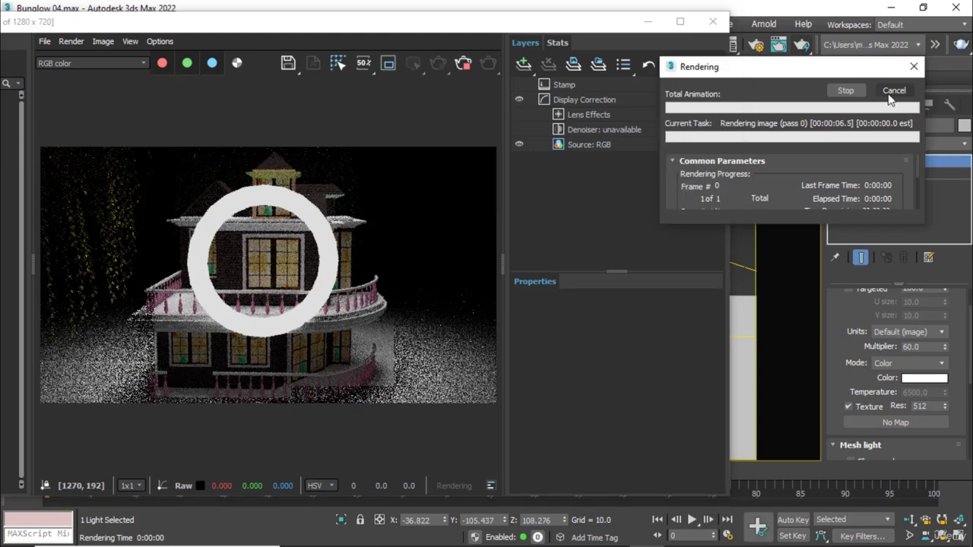
{"action": "left_click", "coordinate": [890, 97]}
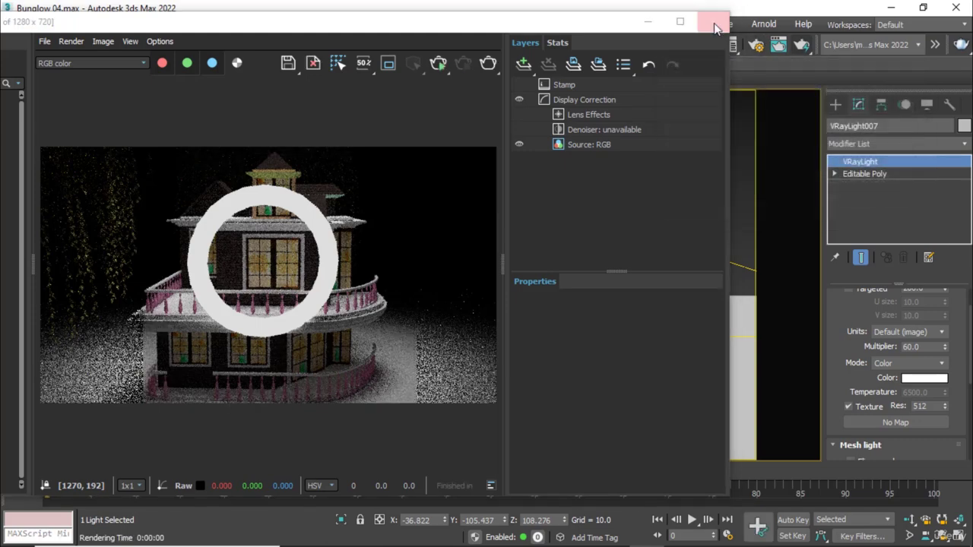
{"action": "left_click", "coordinate": [714, 23]}
{"action": "left_click", "coordinate": [553, 238]}
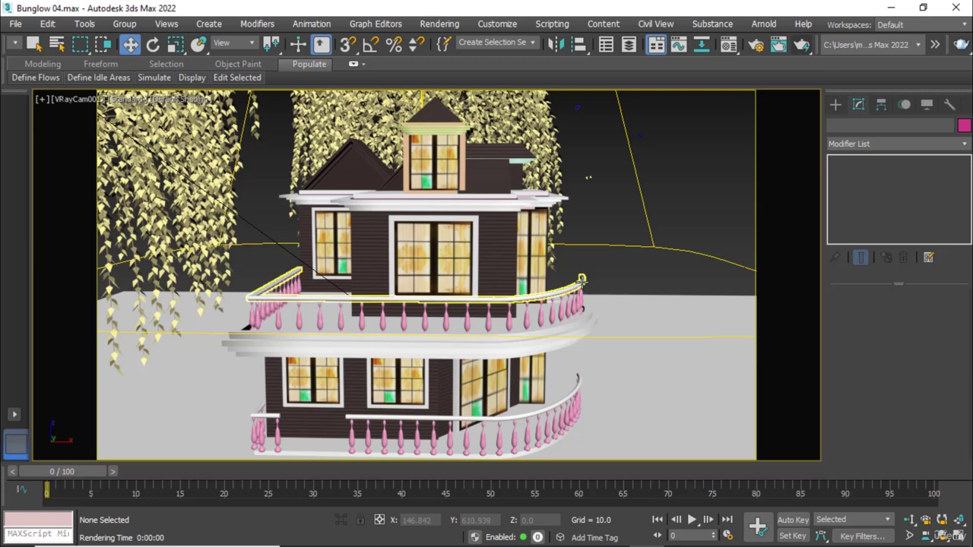
- In Top view, create a Standard Primitives teapot beside the curved balcony corner
{"action": "key", "text": "t"}
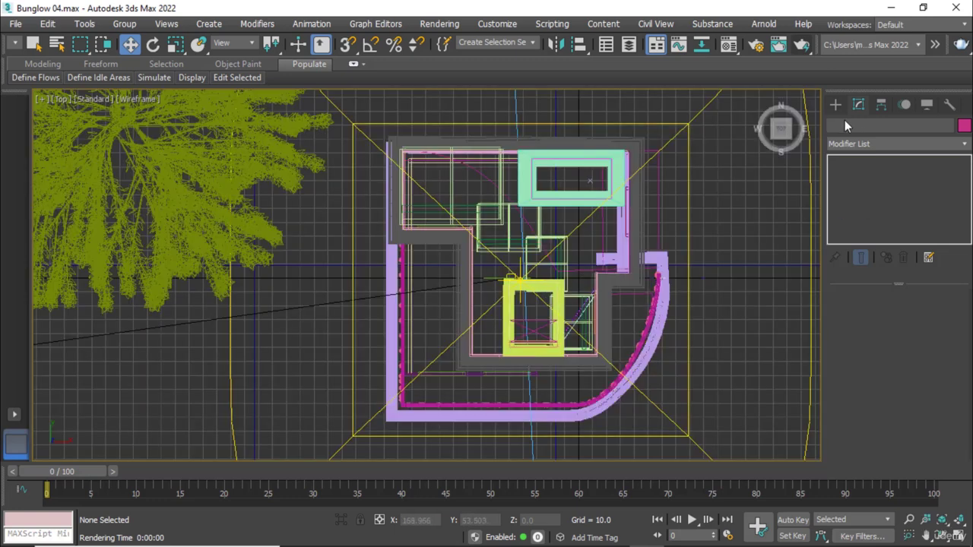
{"action": "left_click", "coordinate": [835, 104]}
{"action": "left_click", "coordinate": [837, 146]}
{"action": "left_click", "coordinate": [835, 127]}
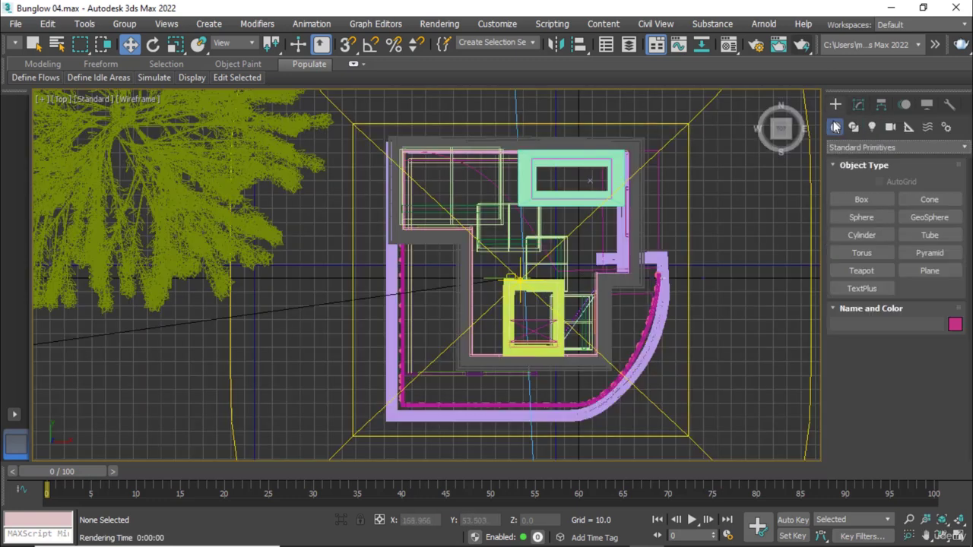
{"action": "left_click", "coordinate": [838, 146]}
{"action": "left_click", "coordinate": [859, 161]}
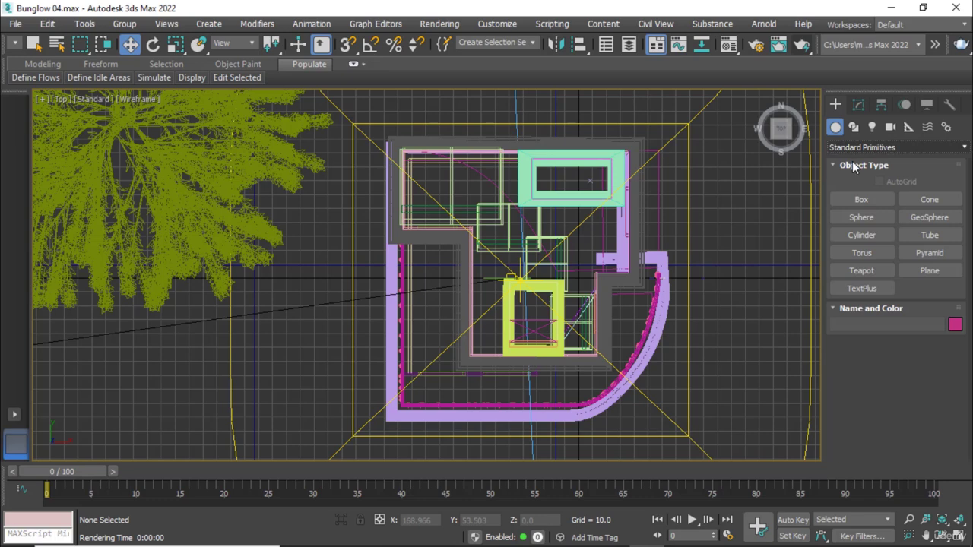
{"action": "left_click", "coordinate": [861, 271]}
{"action": "middle_click_drag", "start_coordinate": [614, 386], "coordinate": [560, 304]}
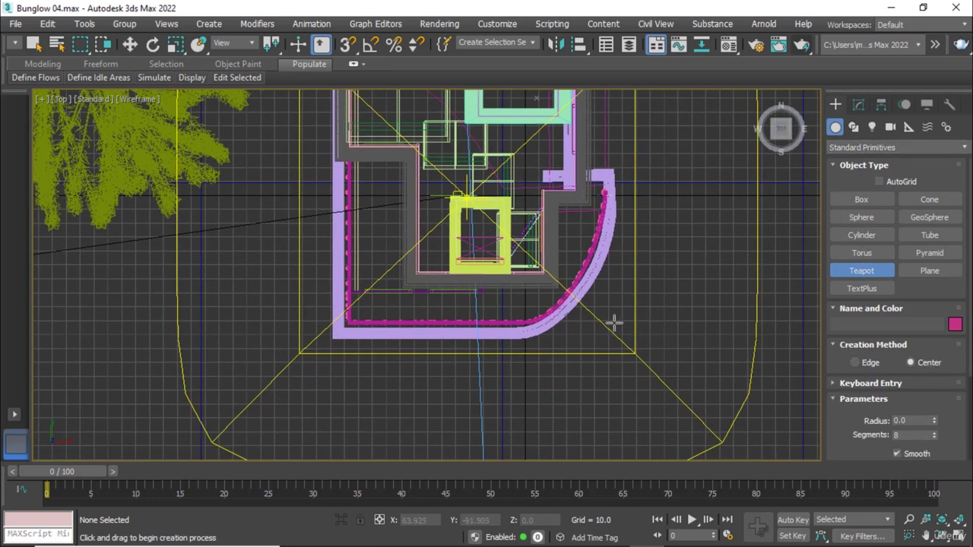
{"action": "left_click_drag", "start_coordinate": [614, 323], "coordinate": [621, 296]}
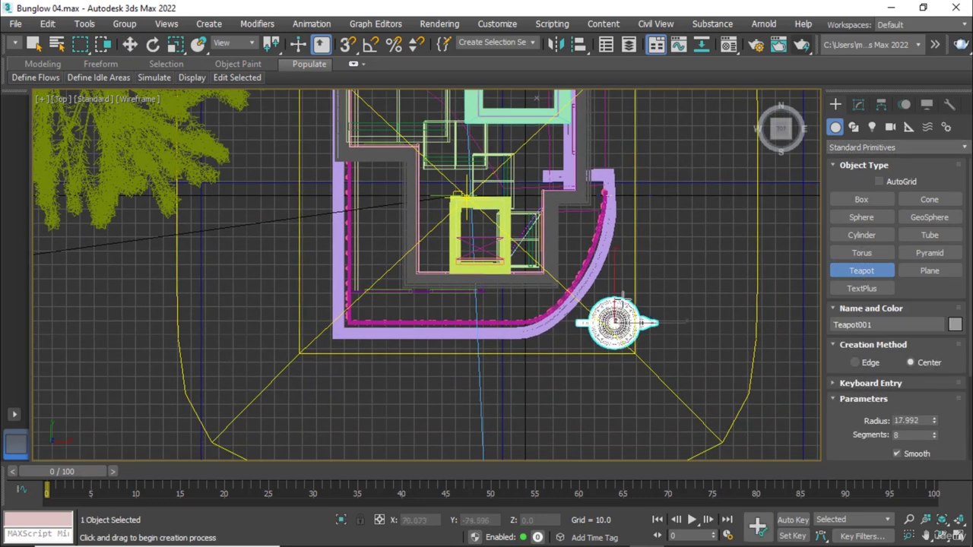
- In Perspective, move Teapot001 up in Z to balcony height
{"action": "left_click", "coordinate": [130, 44]}
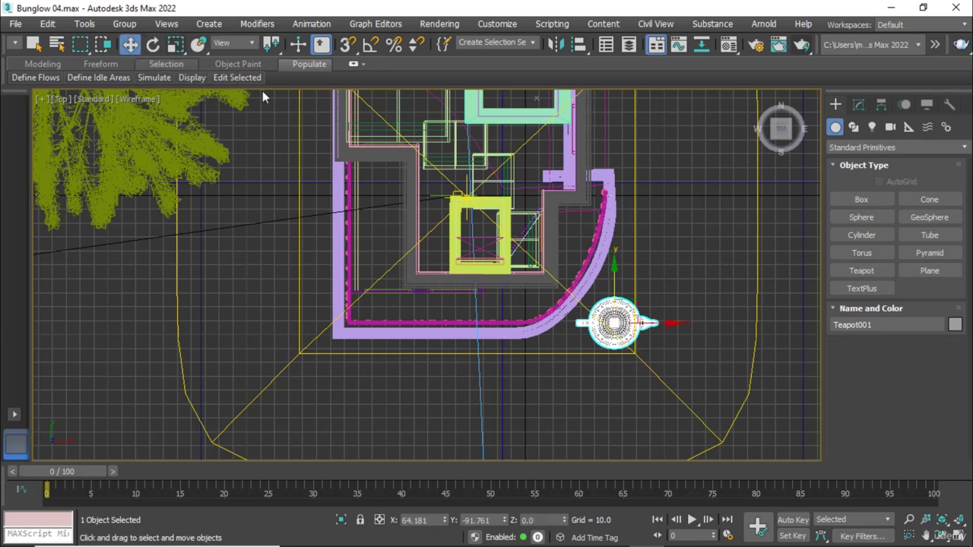
{"action": "middle_click_drag", "start_coordinate": [595, 275], "coordinate": [558, 264]}
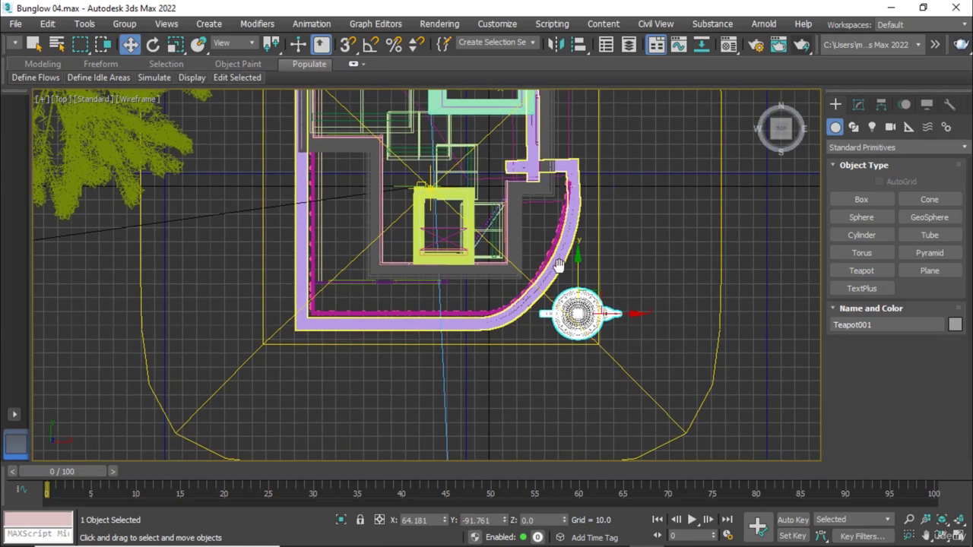
{"action": "key", "text": "p"}
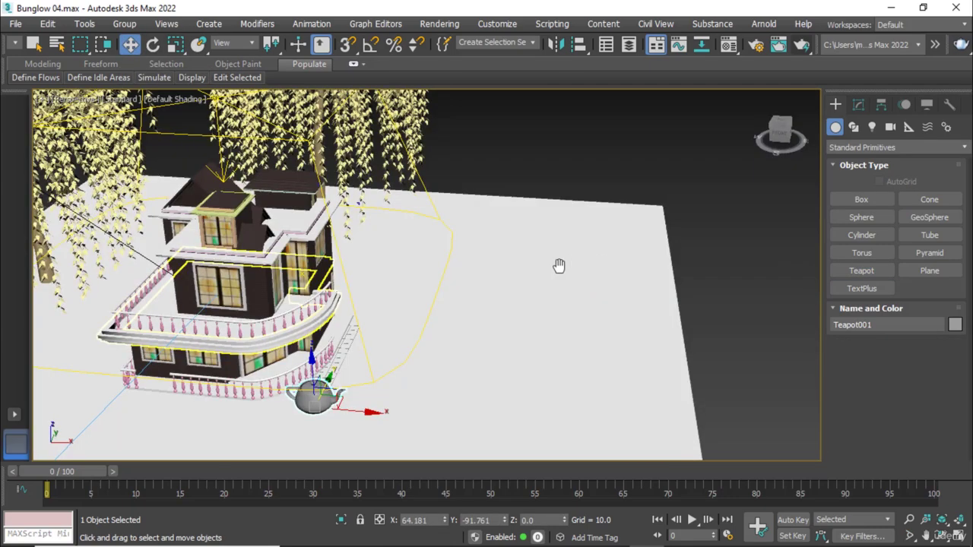
{"action": "middle_click_drag", "start_coordinate": [558, 265], "coordinate": [311, 365], "text": "alt"}
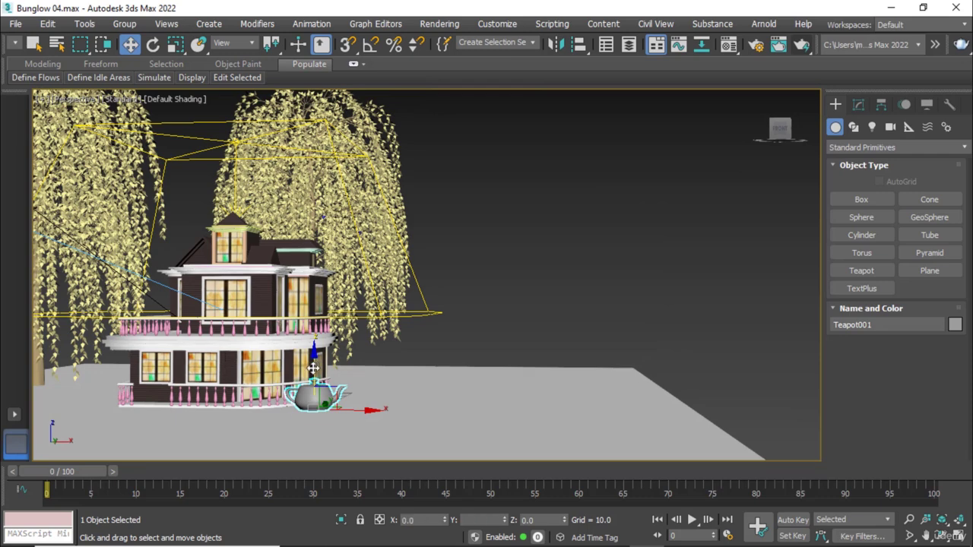
{"action": "left_click_drag", "start_coordinate": [313, 367], "coordinate": [320, 355]}
{"action": "left_click_drag", "start_coordinate": [335, 316], "coordinate": [336, 307]}
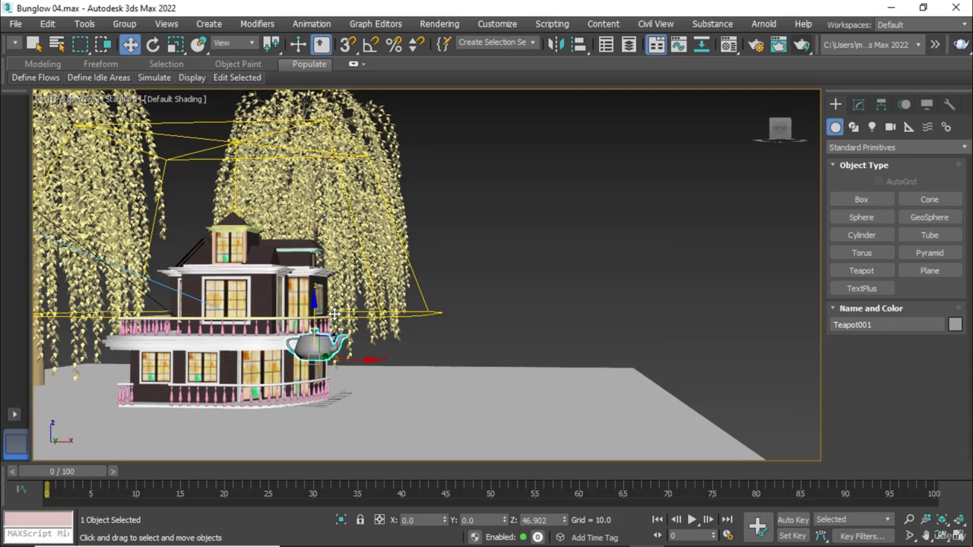
- In the camera view, convert Teapot001 to an Editable Poly
{"action": "key", "text": "c"}
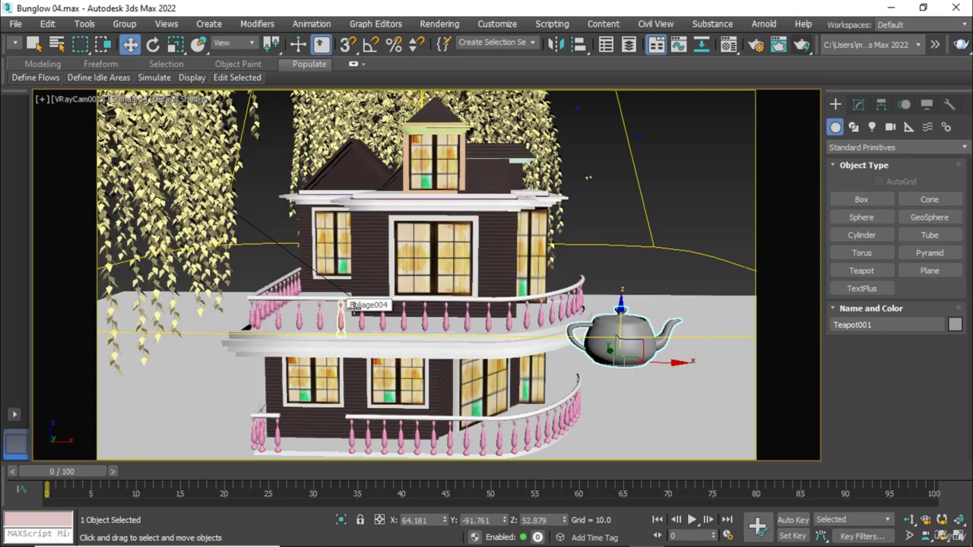
{"action": "right_click", "coordinate": [630, 325]}
{"action": "mouse_move", "coordinate": [659, 473]}
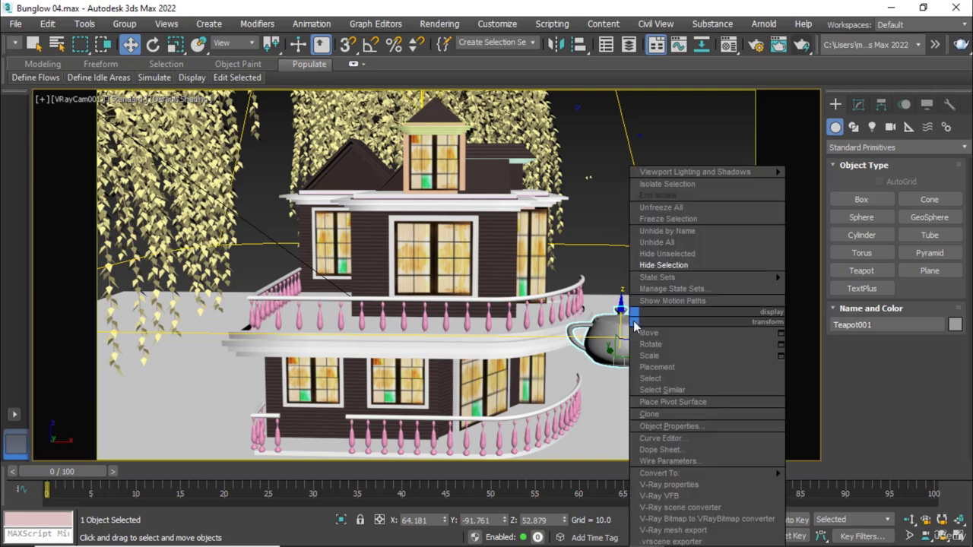
{"action": "left_click", "coordinate": [848, 487]}
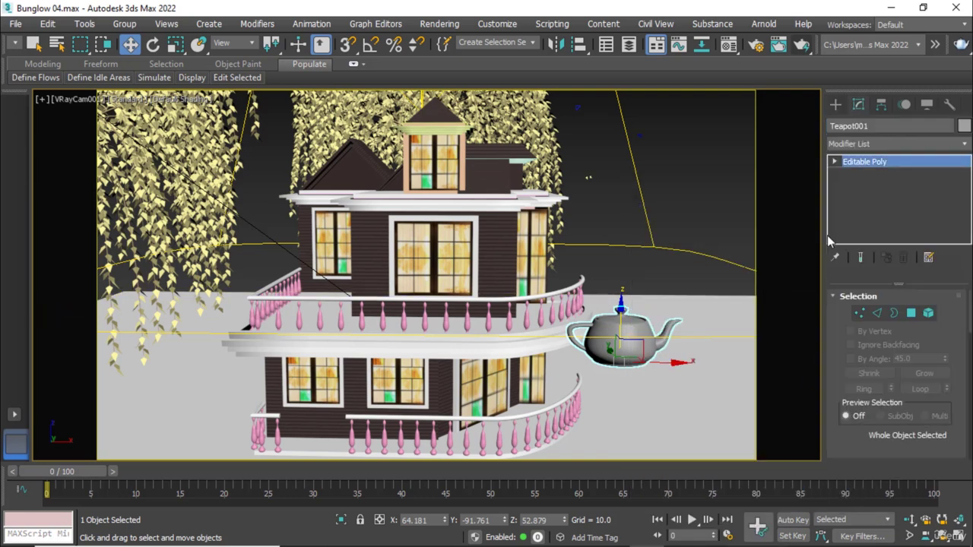
{"action": "left_click", "coordinate": [835, 105]}
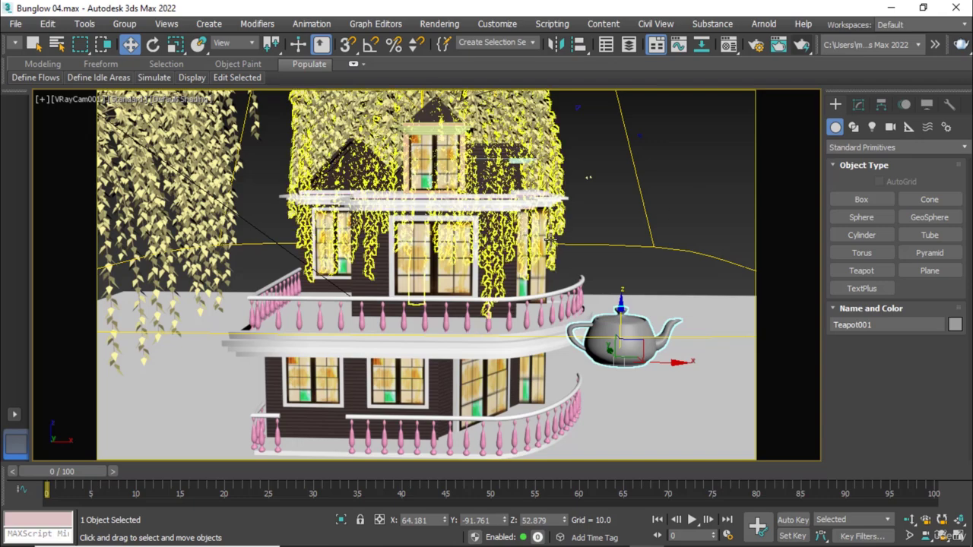
{"action": "key", "text": "t"}
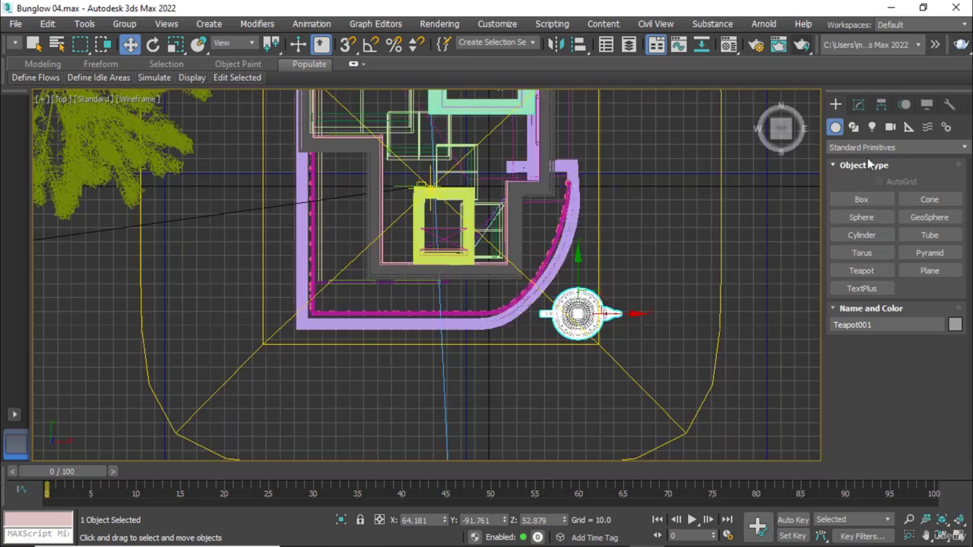
- Create a Mesh-type VRayLight to the right of the teapot
{"action": "left_click", "coordinate": [872, 128]}
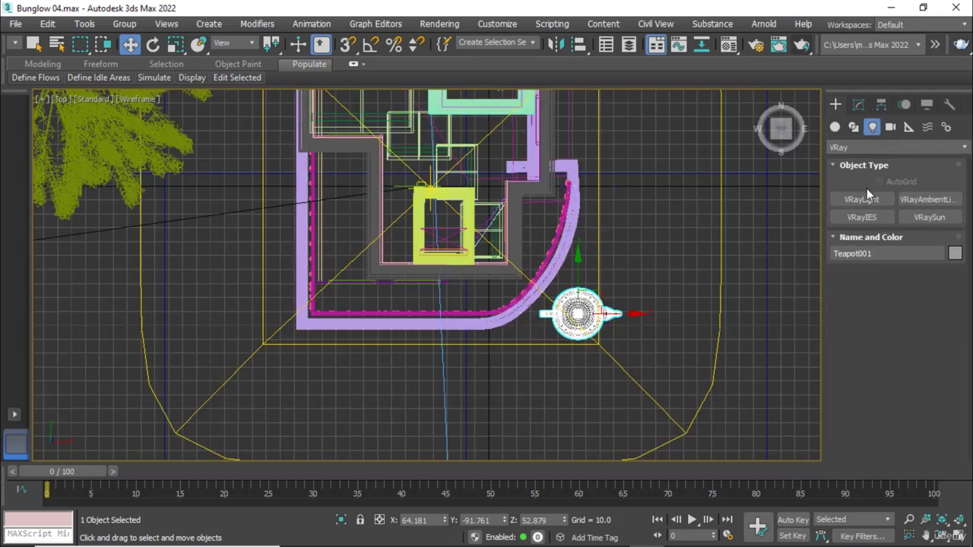
{"action": "left_click", "coordinate": [865, 198]}
{"action": "left_click", "coordinate": [918, 293]}
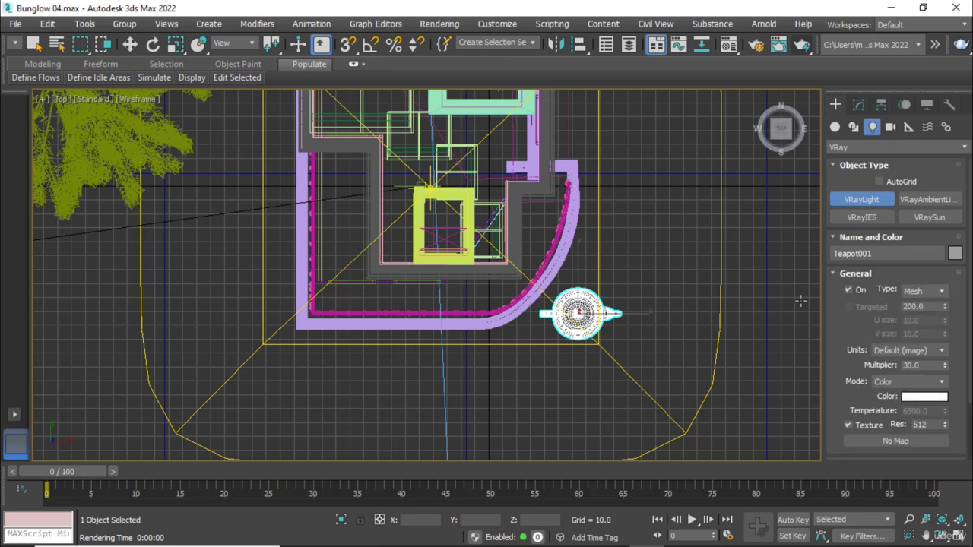
{"action": "left_click", "coordinate": [667, 268]}
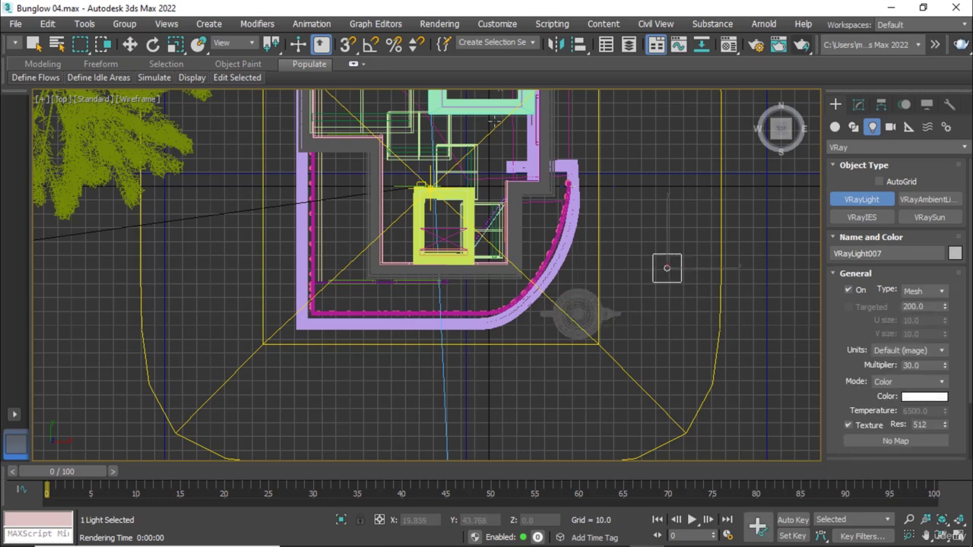
{"action": "left_click", "coordinate": [130, 44]}
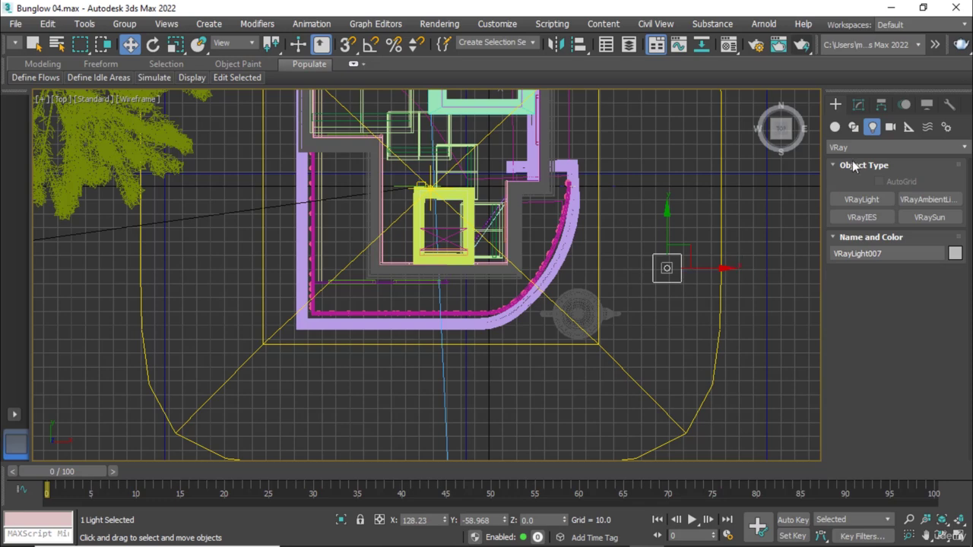
- In the Modify panel, use Pick mesh to make the teapot the light's mesh
{"action": "left_click", "coordinate": [858, 105]}
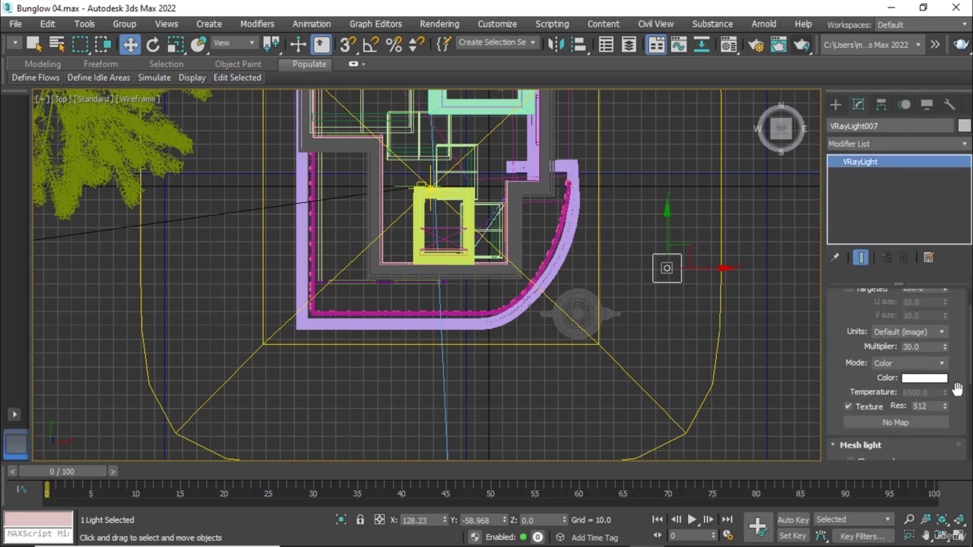
{"action": "left_click_drag", "start_coordinate": [957, 389], "coordinate": [960, 302]}
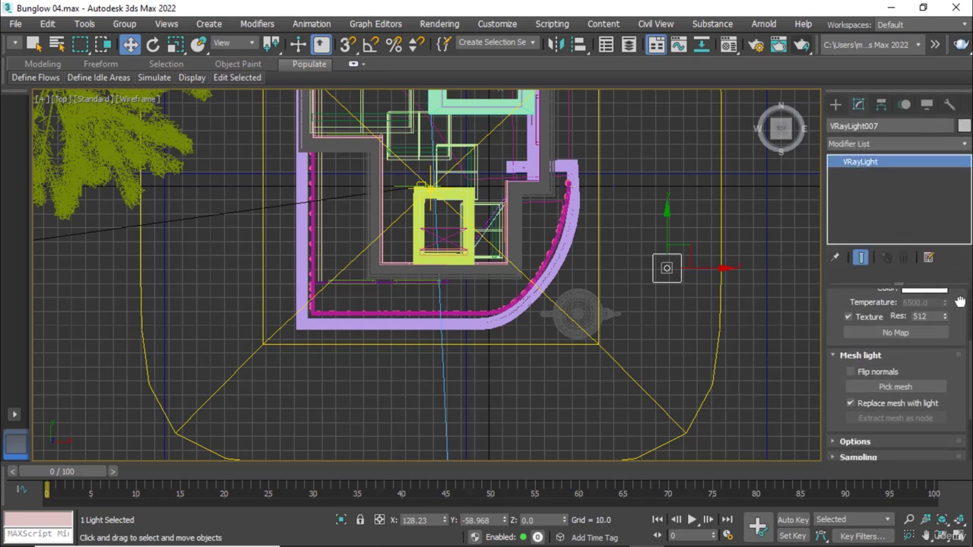
{"action": "left_click", "coordinate": [895, 387]}
{"action": "left_click", "coordinate": [584, 315]}
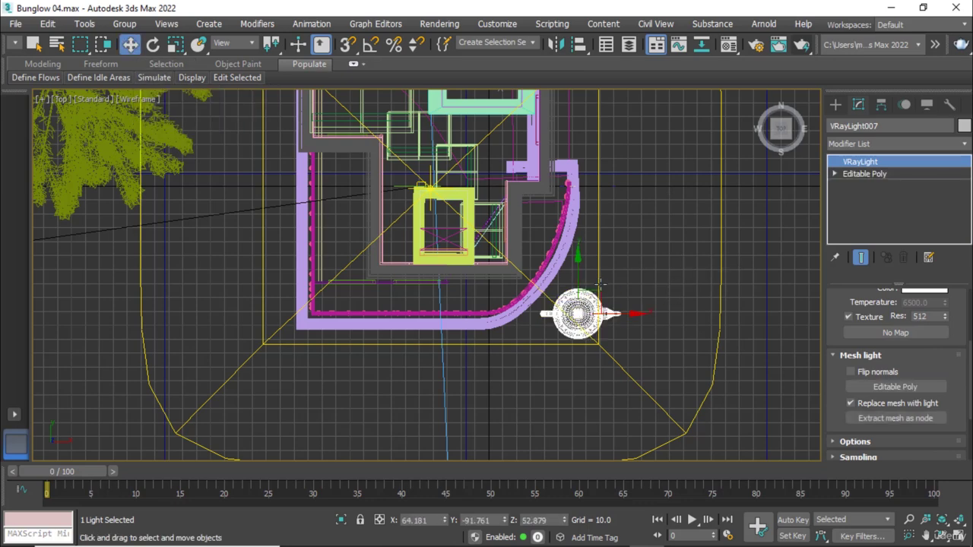
- Test-render the camera view with the teapot light, then cancel and close the frame buffer
{"action": "key", "text": "c"}
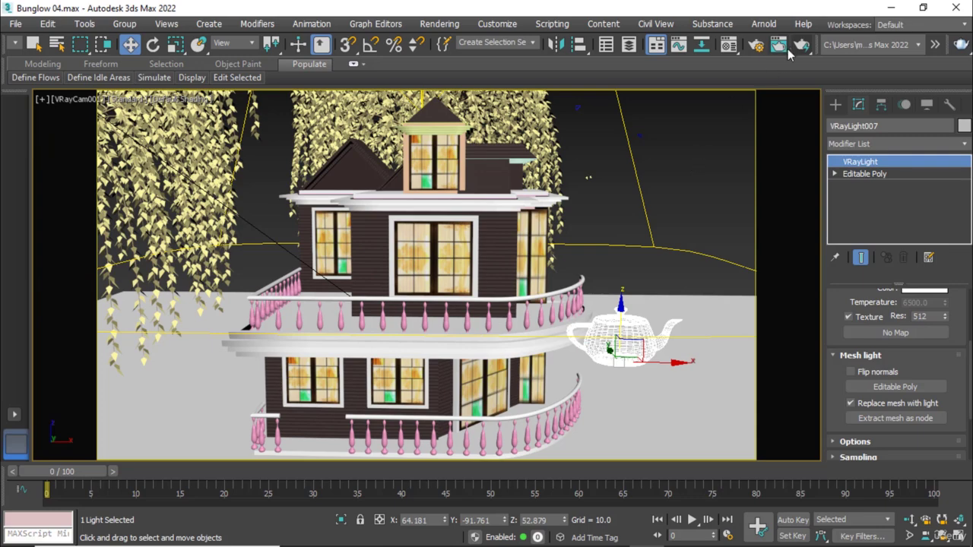
{"action": "left_click", "coordinate": [800, 45]}
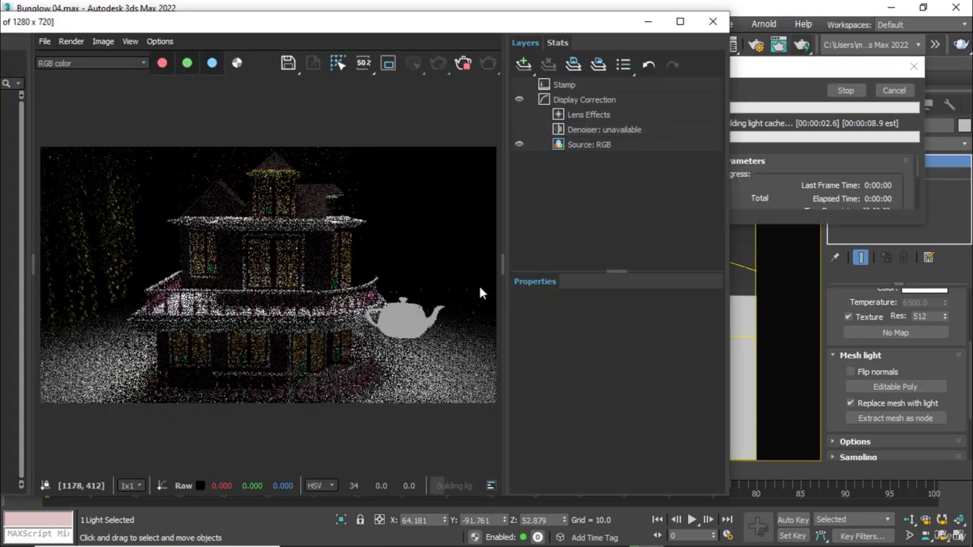
{"action": "left_click", "coordinate": [876, 87]}
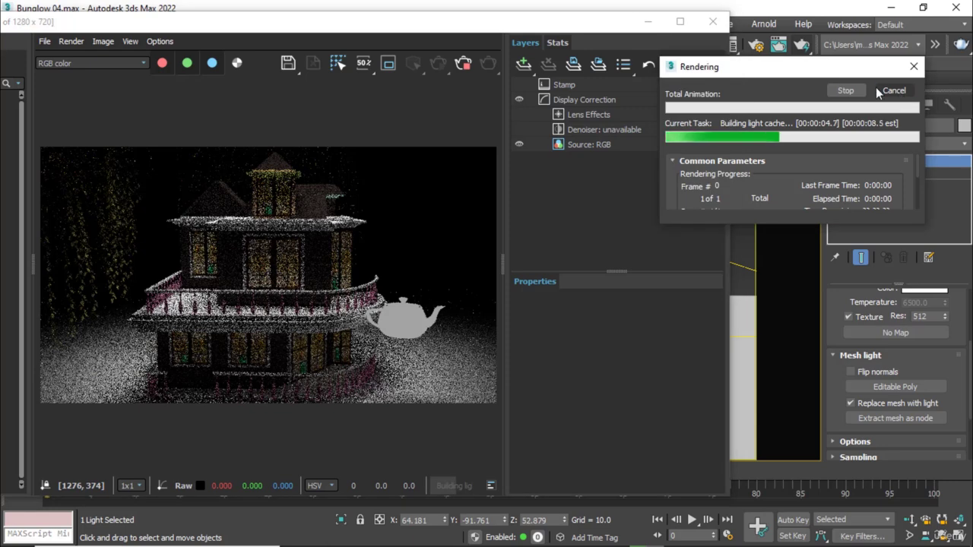
{"action": "left_click", "coordinate": [712, 22]}
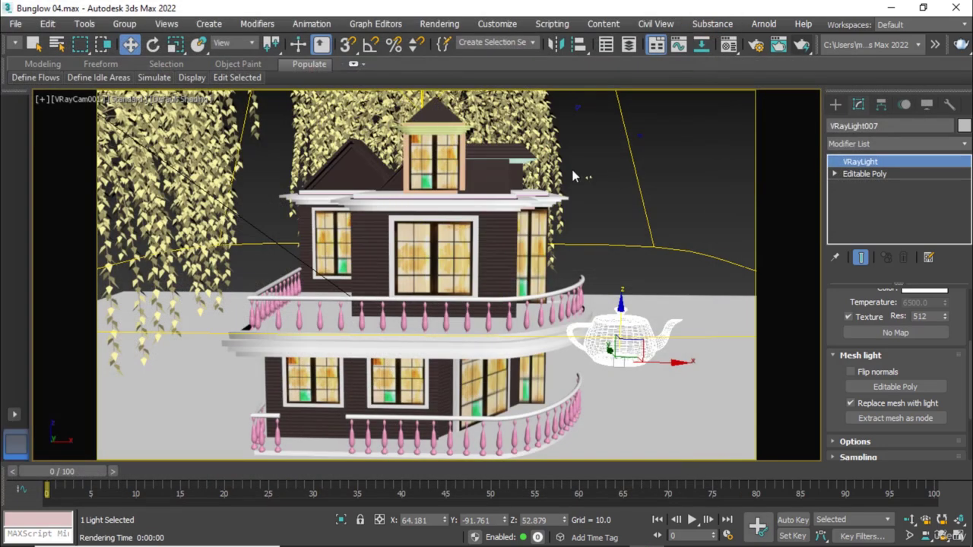
- Select the teapot light VRayLight007 and change its Multiplier from 30 to 80
{"action": "left_click", "coordinate": [632, 161]}
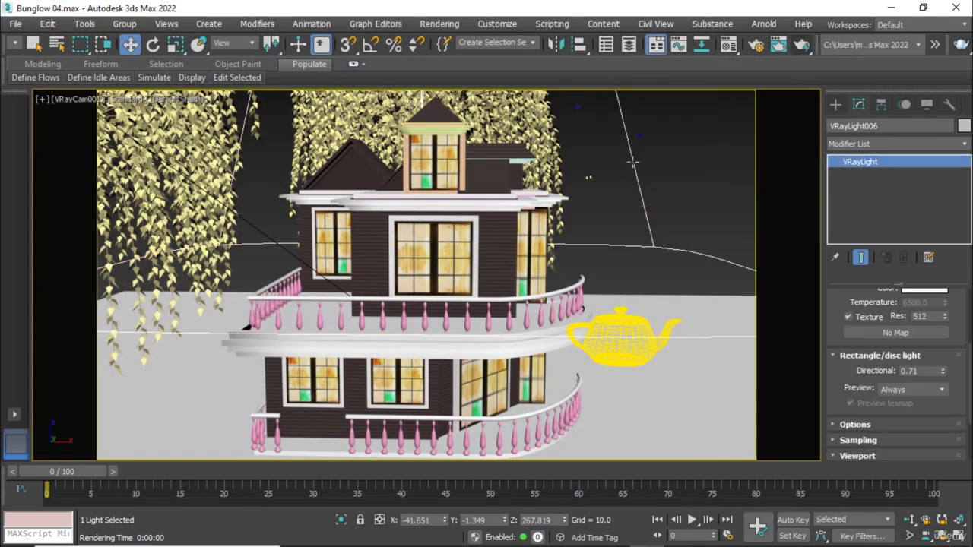
{"action": "left_click", "coordinate": [635, 280]}
{"action": "left_click", "coordinate": [635, 327]}
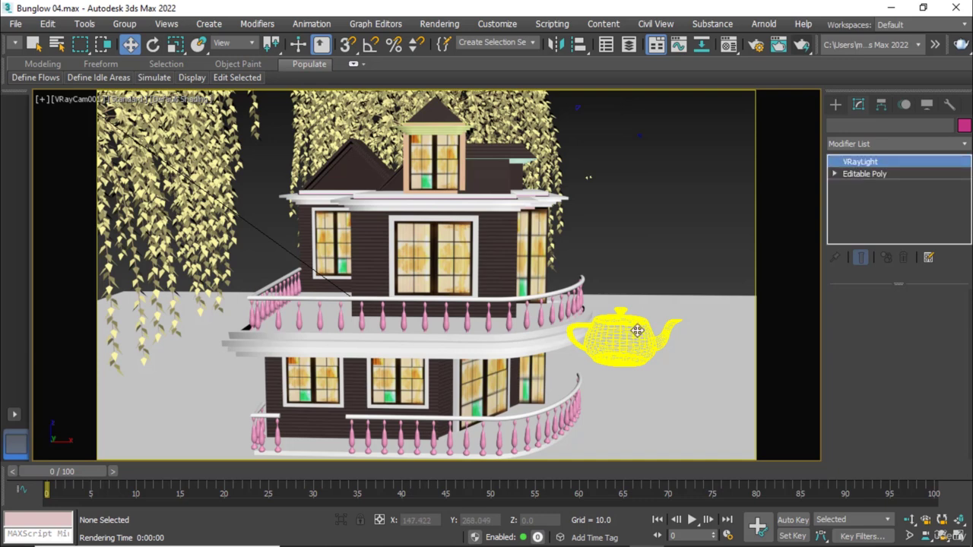
{"action": "left_click_drag", "start_coordinate": [933, 389], "coordinate": [879, 389]}
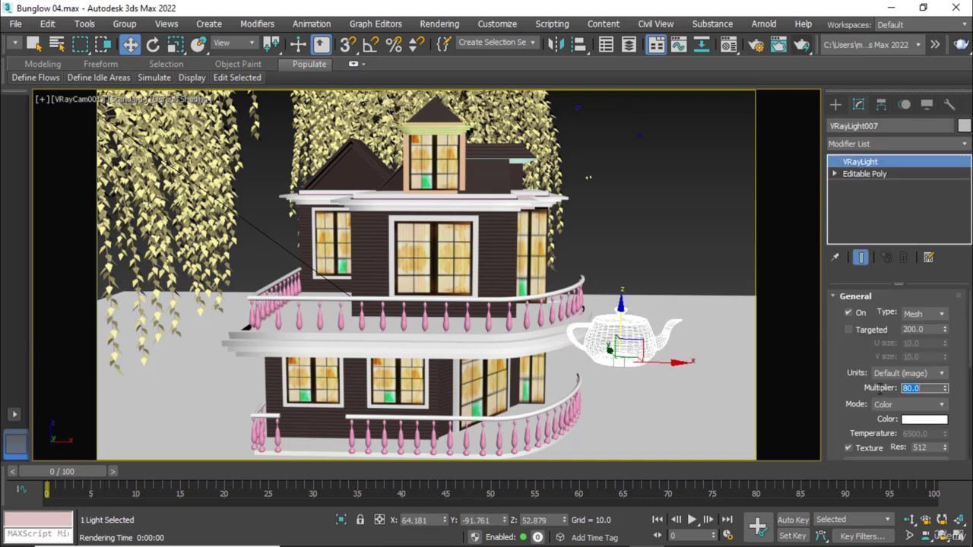
- Test-render the teapot light at multiplier 80, cancel the render, and hide the teapot light
{"action": "left_click", "coordinate": [801, 44]}
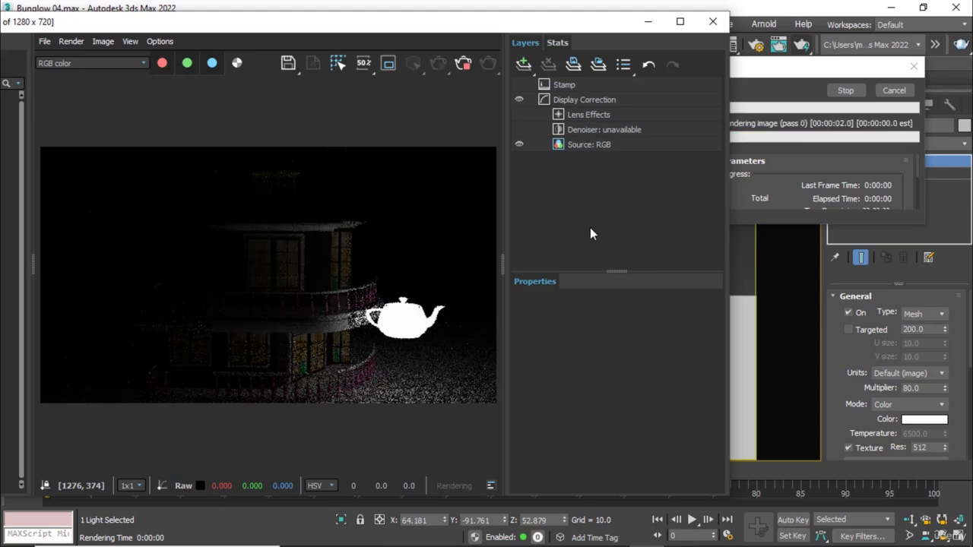
{"action": "left_click", "coordinate": [893, 90]}
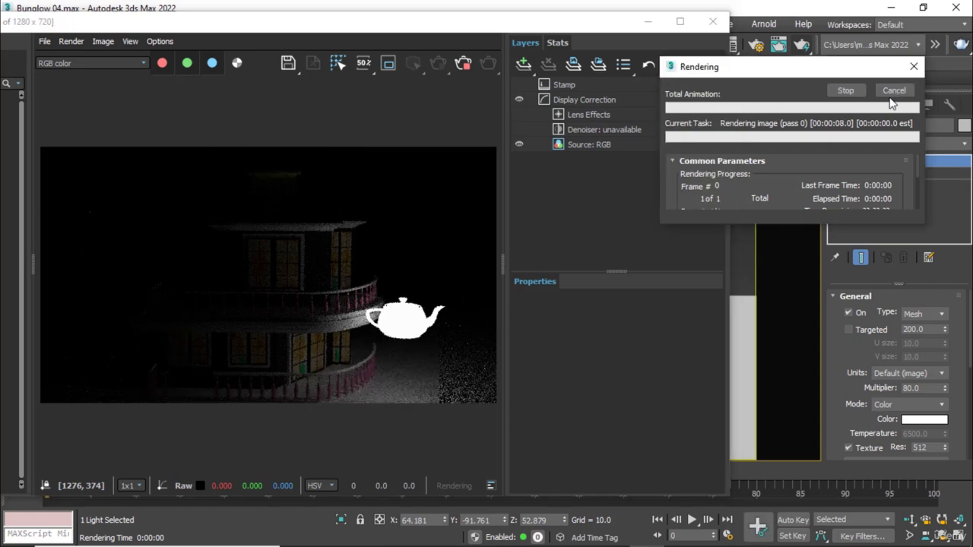
{"action": "left_click", "coordinate": [894, 92]}
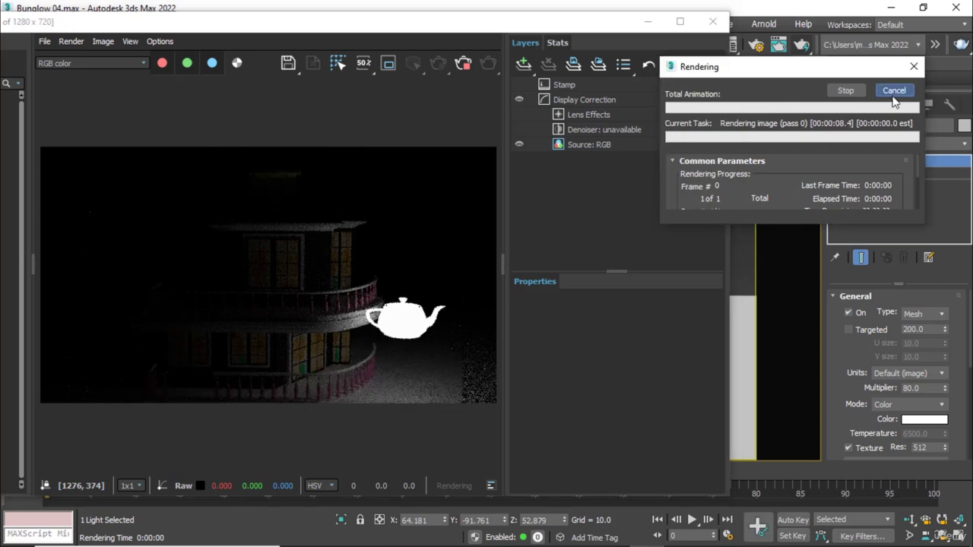
{"action": "left_click", "coordinate": [712, 21]}
{"action": "key", "text": "Delete"}
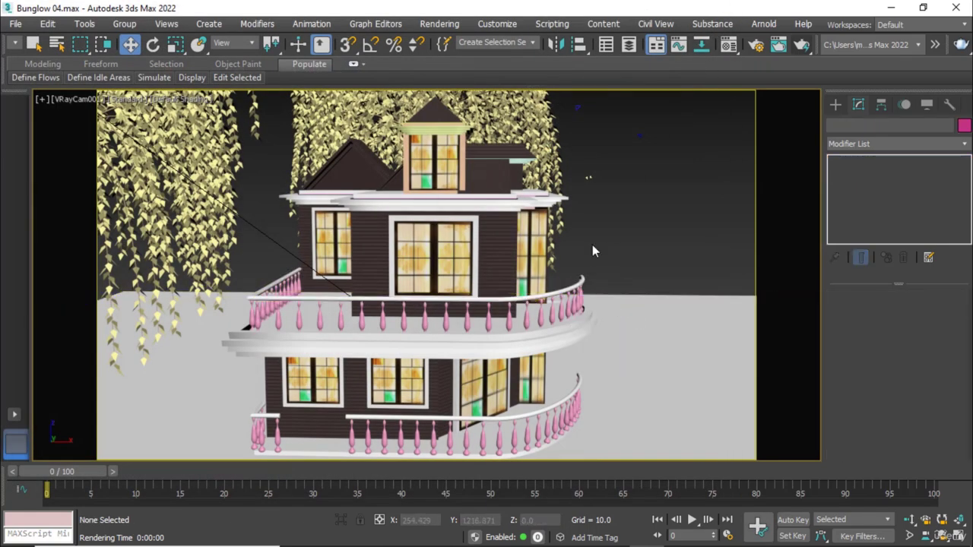
- Place a new text shape beside the house in the Front wireframe view
{"action": "key", "text": "f"}
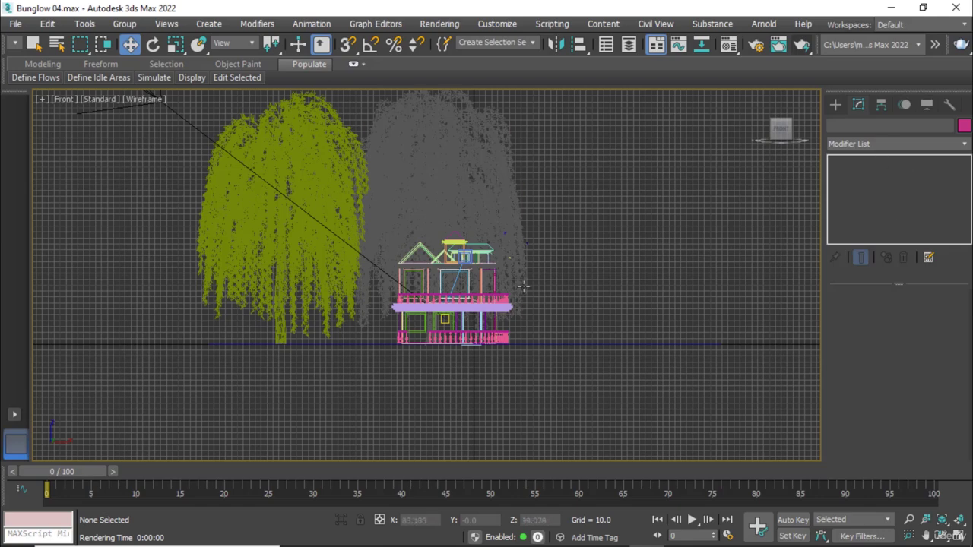
{"action": "scroll", "coordinate": [523, 286], "scroll_direction": "up", "scroll_amount": 3}
{"action": "scroll", "coordinate": [522, 286], "scroll_direction": "up", "scroll_amount": 3}
{"action": "scroll", "coordinate": [532, 283], "scroll_direction": "down", "scroll_amount": 3}
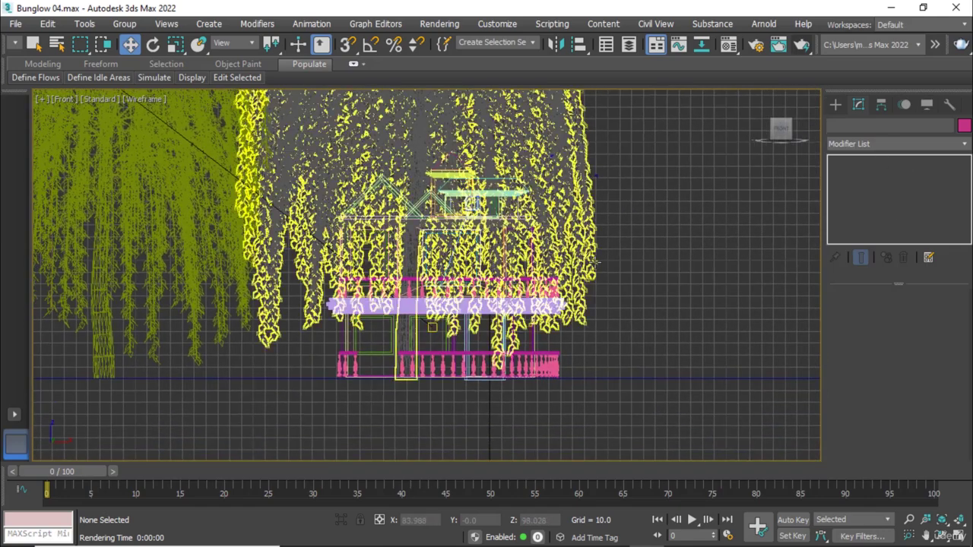
{"action": "left_click", "coordinate": [835, 104]}
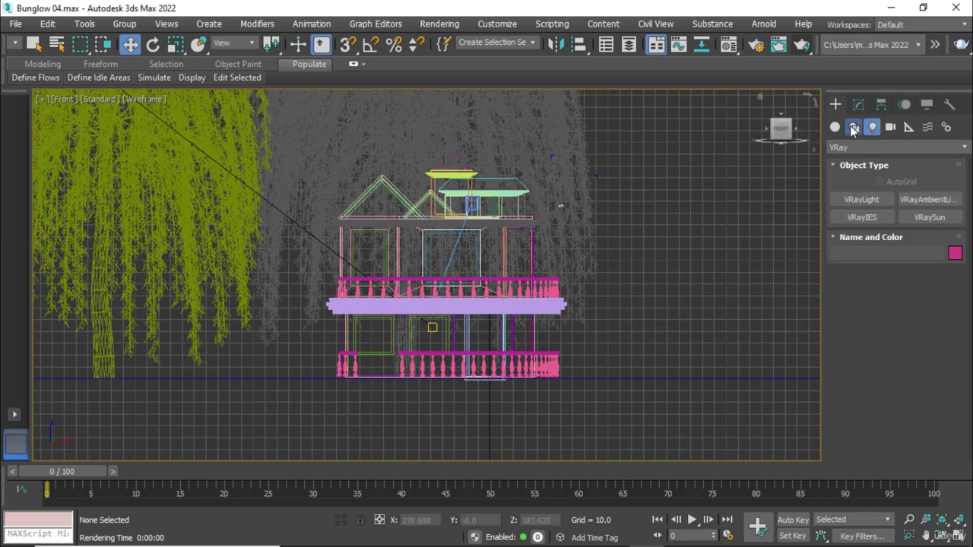
{"action": "left_click", "coordinate": [852, 127]}
{"action": "left_click", "coordinate": [865, 289]}
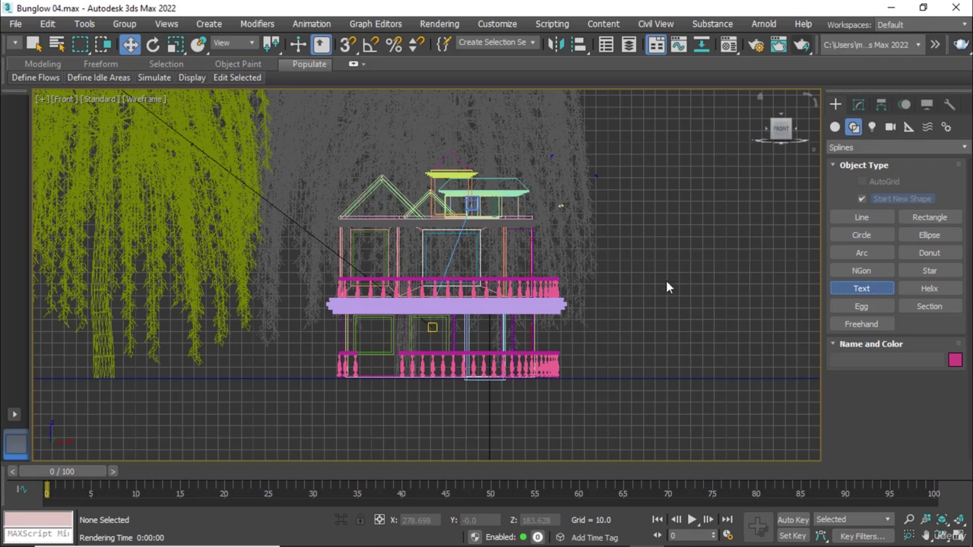
{"action": "left_click_drag", "start_coordinate": [645, 282], "coordinate": [569, 278]}
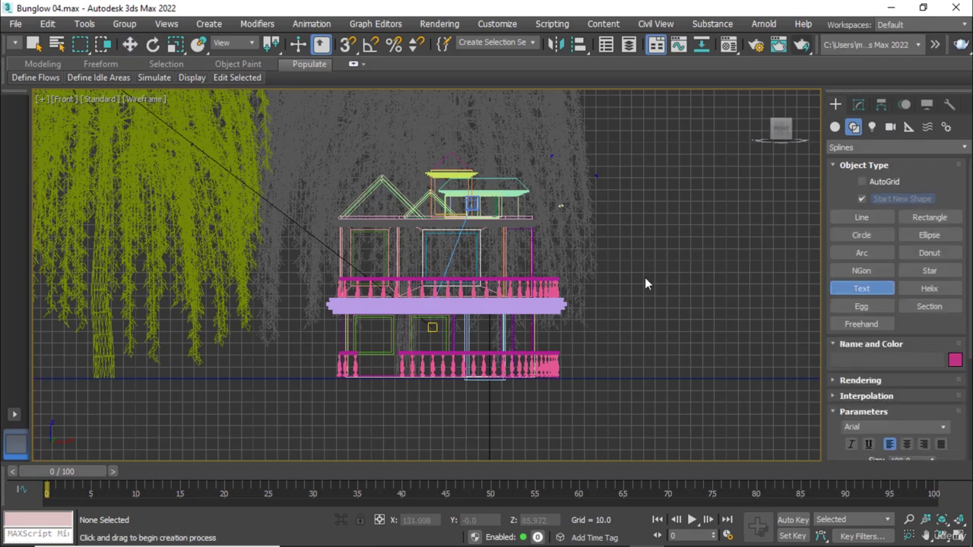
- Change the text to 'Aweet Home' at size 30 and raise it to the upper floor
{"action": "left_click", "coordinate": [130, 45]}
{"action": "mouse_move", "coordinate": [570, 250]}
{"action": "left_mouse_down"}
{"action": "mouse_move", "coordinate": [547, 351]}
{"action": "mouse_move", "coordinate": [550, 344]}
{"action": "left_mouse_up"}
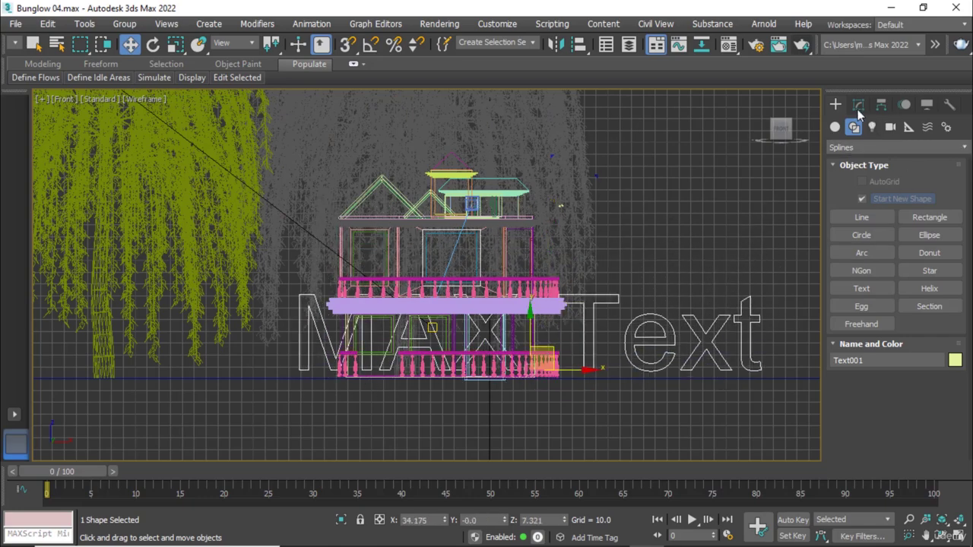
{"action": "left_click", "coordinate": [858, 105]}
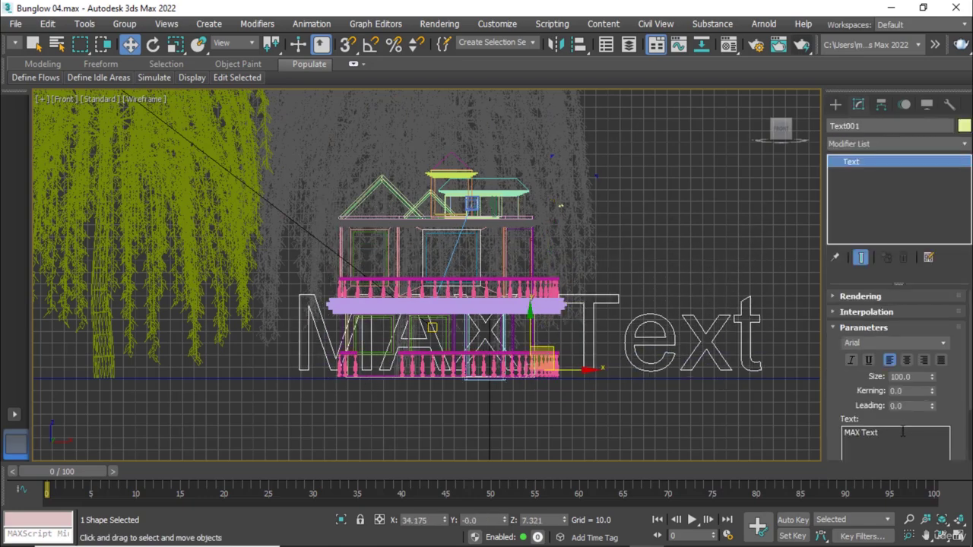
{"action": "left_click_drag", "start_coordinate": [882, 431], "coordinate": [807, 431]}
{"action": "type", "text": "Aw"}
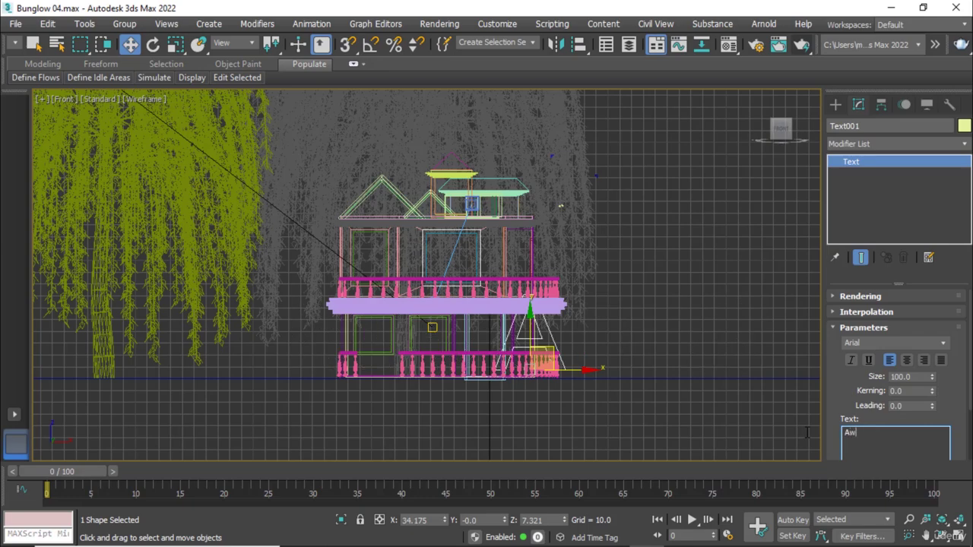
{"action": "type", "text": "eet"}
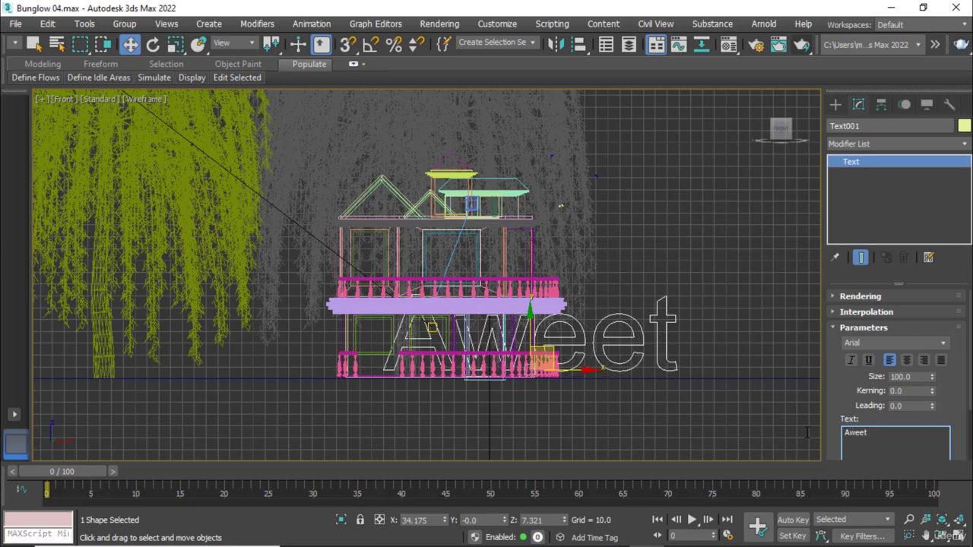
{"action": "type", "text": " Home"}
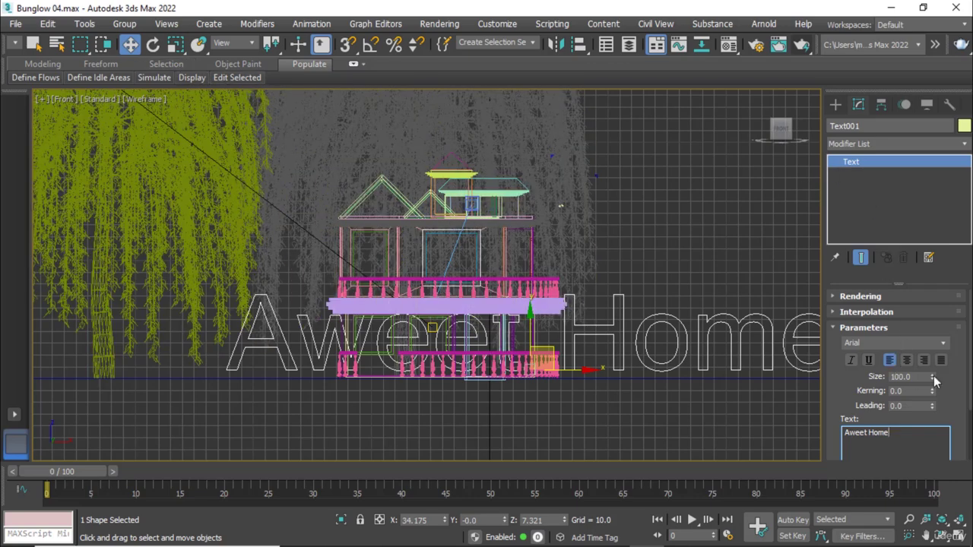
{"action": "mouse_move", "coordinate": [932, 376]}
{"action": "left_mouse_down"}
{"action": "mouse_move", "coordinate": [932, 432]}
{"action": "mouse_move", "coordinate": [932, 414]}
{"action": "left_mouse_up"}
{"action": "left_click_drag", "start_coordinate": [530, 339], "coordinate": [531, 224]}
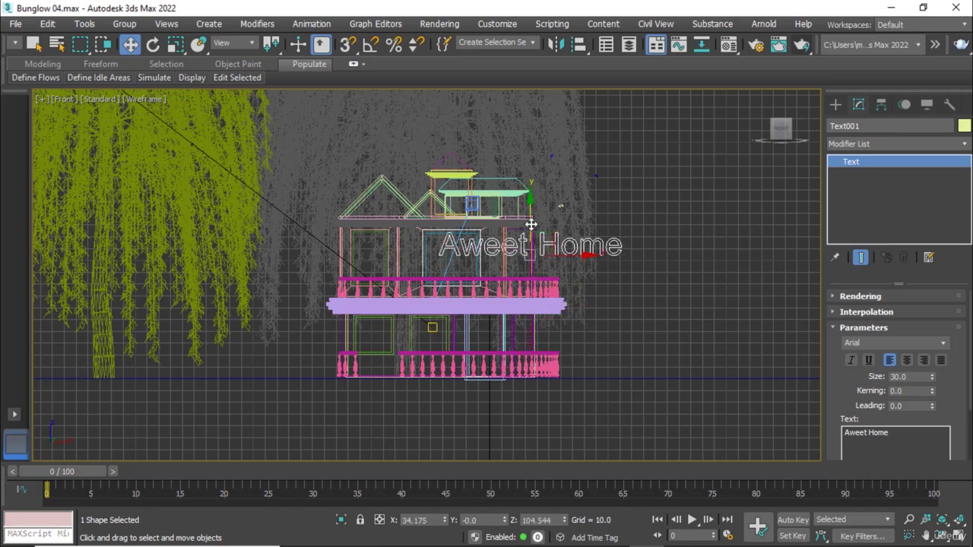
- In Perspective view, shift the text slightly right and rotate it upright
{"action": "key", "text": "p"}
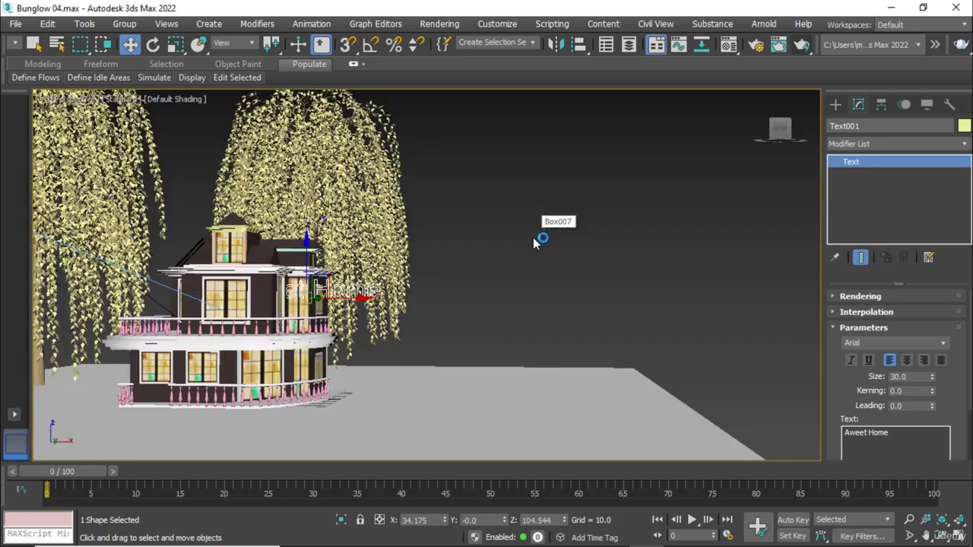
{"action": "mouse_move", "coordinate": [473, 289]}
{"action": "middle_mouse_down", "text": "alt"}
{"action": "mouse_move", "coordinate": [446, 337]}
{"action": "mouse_move", "coordinate": [422, 335]}
{"action": "mouse_move", "coordinate": [436, 342]}
{"action": "mouse_move", "coordinate": [423, 322]}
{"action": "middle_mouse_up", "text": "alt"}
{"action": "left_click_drag", "start_coordinate": [360, 301], "coordinate": [391, 300]}
{"action": "left_click", "coordinate": [153, 44]}
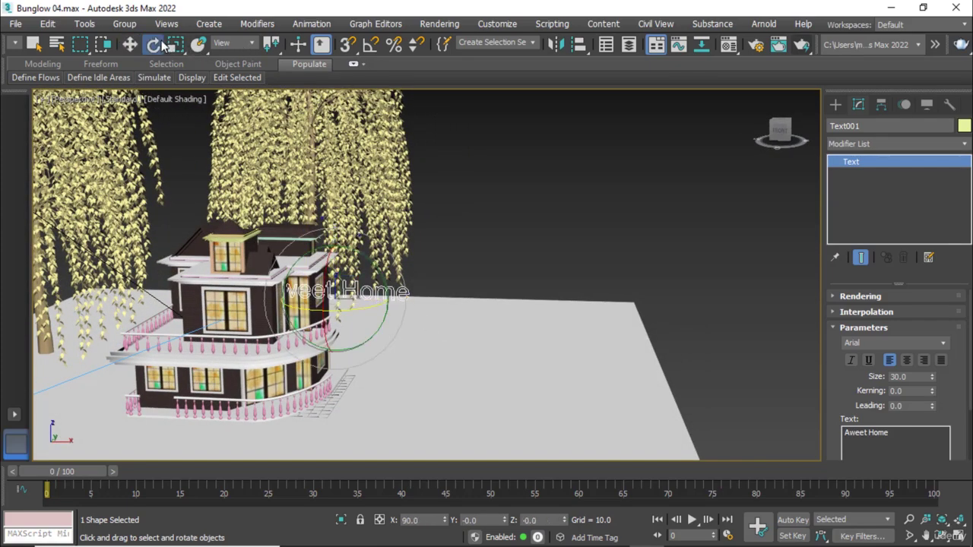
{"action": "mouse_move", "coordinate": [355, 307]}
{"action": "left_mouse_down"}
{"action": "mouse_move", "coordinate": [380, 308]}
{"action": "mouse_move", "coordinate": [441, 283]}
{"action": "left_mouse_up"}
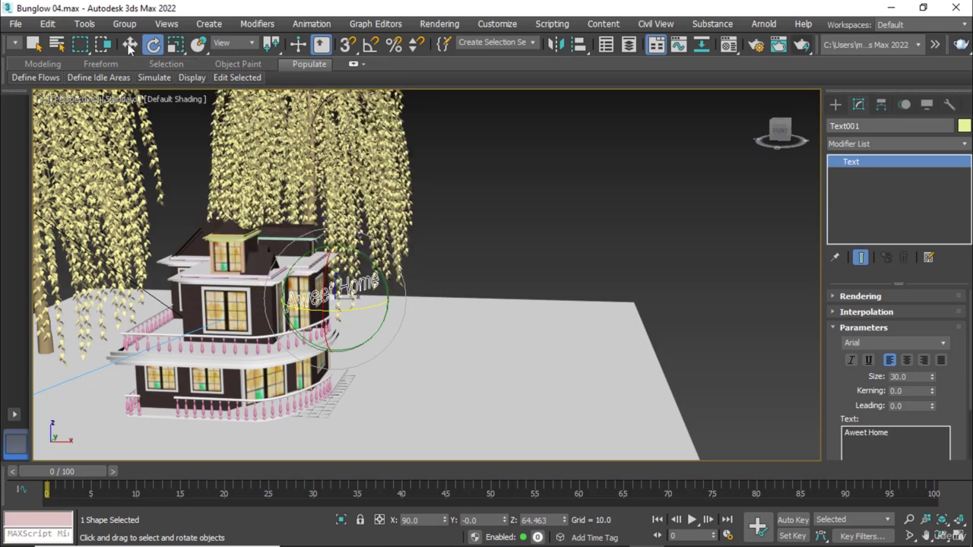
{"action": "left_click", "coordinate": [130, 44]}
- In the camera view, slide the Aweet Home text left and turn it to face the camera
{"action": "key", "text": "c"}
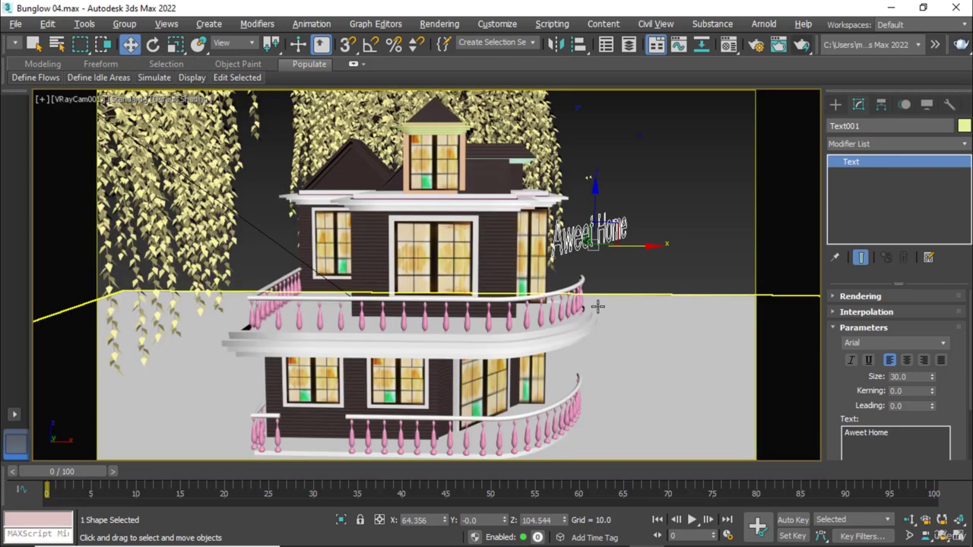
{"action": "left_click_drag", "start_coordinate": [637, 247], "coordinate": [533, 274]}
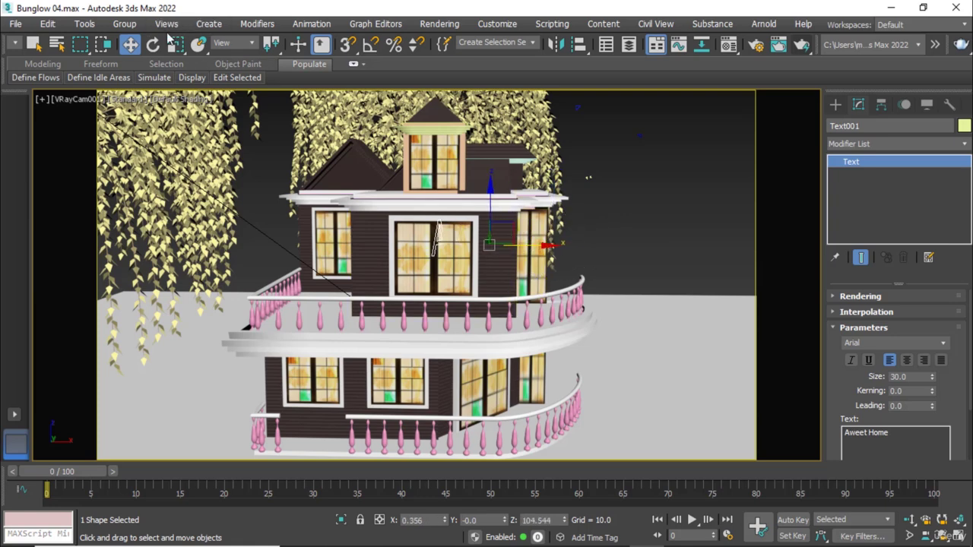
{"action": "left_click", "coordinate": [153, 44]}
{"action": "left_click_drag", "start_coordinate": [528, 254], "coordinate": [460, 256]}
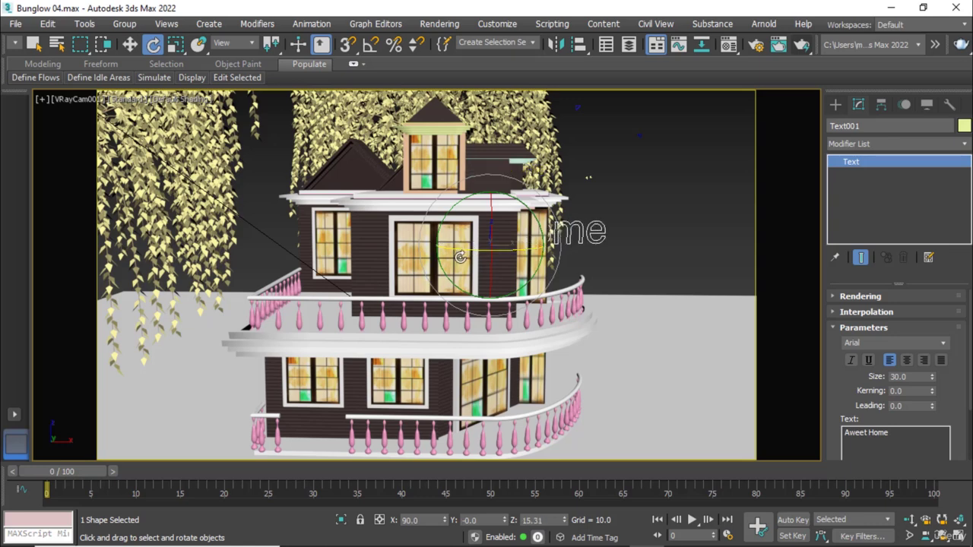
{"action": "left_click", "coordinate": [129, 44]}
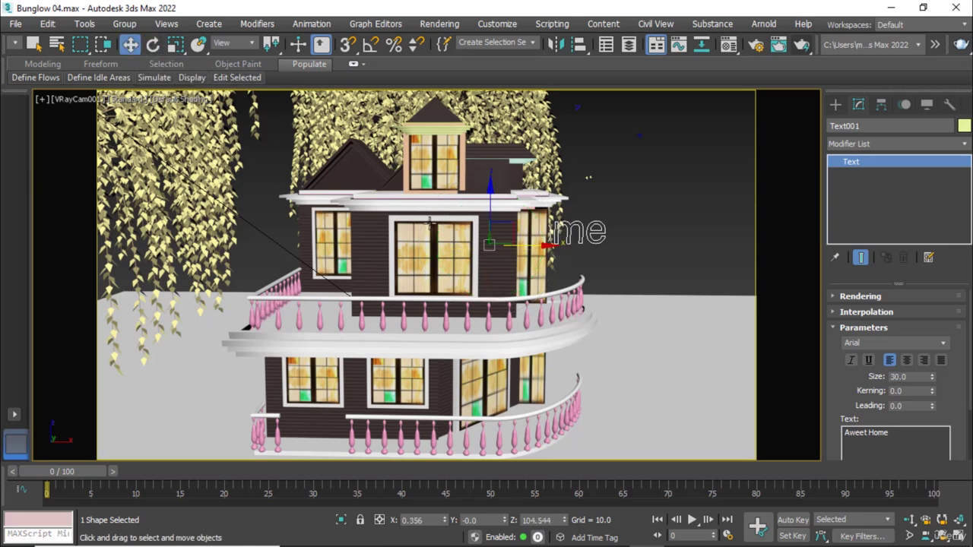
{"action": "left_click_drag", "start_coordinate": [530, 246], "coordinate": [522, 247]}
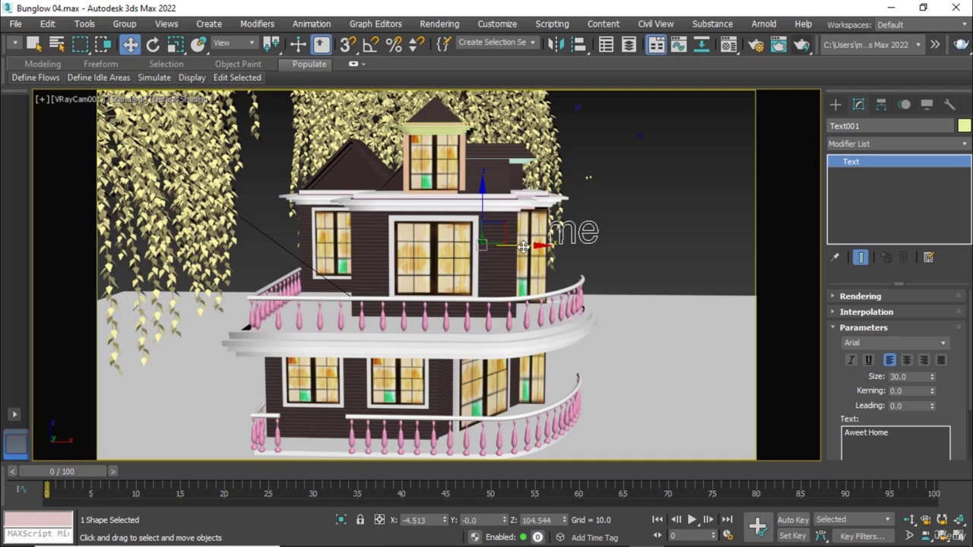
{"action": "key", "text": "t"}
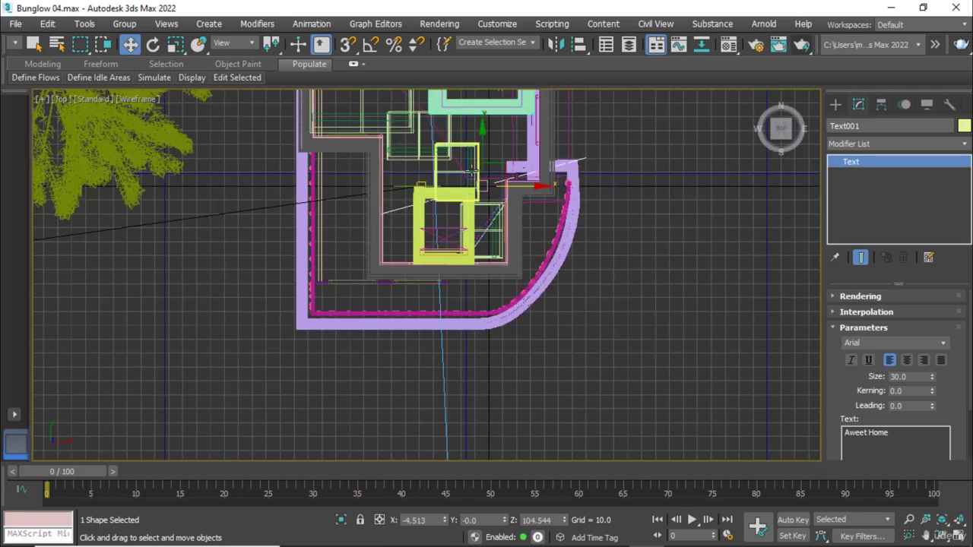
- In Top view, drag Text001 down-right so it stands in front of the curved balcony
{"action": "left_click_drag", "start_coordinate": [483, 187], "coordinate": [519, 289]}
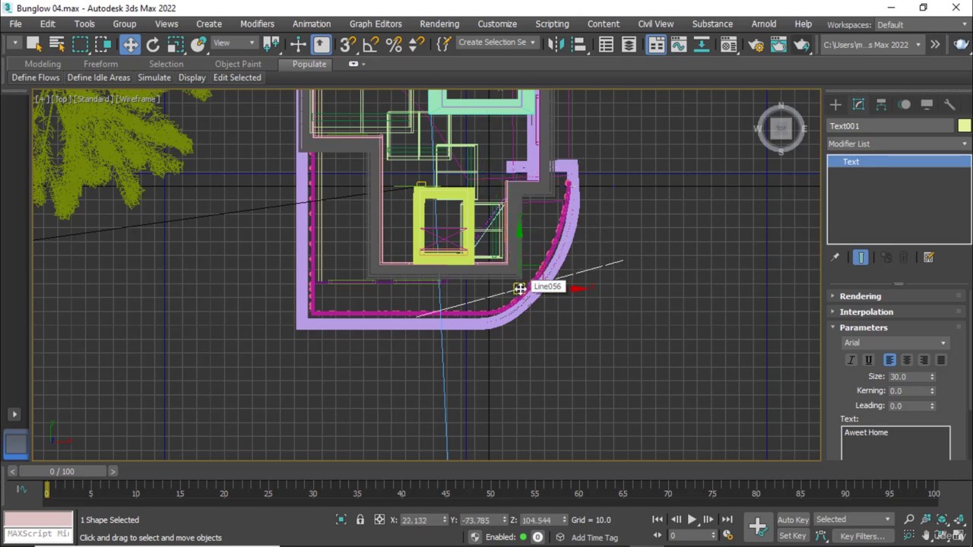
{"action": "key", "text": "c"}
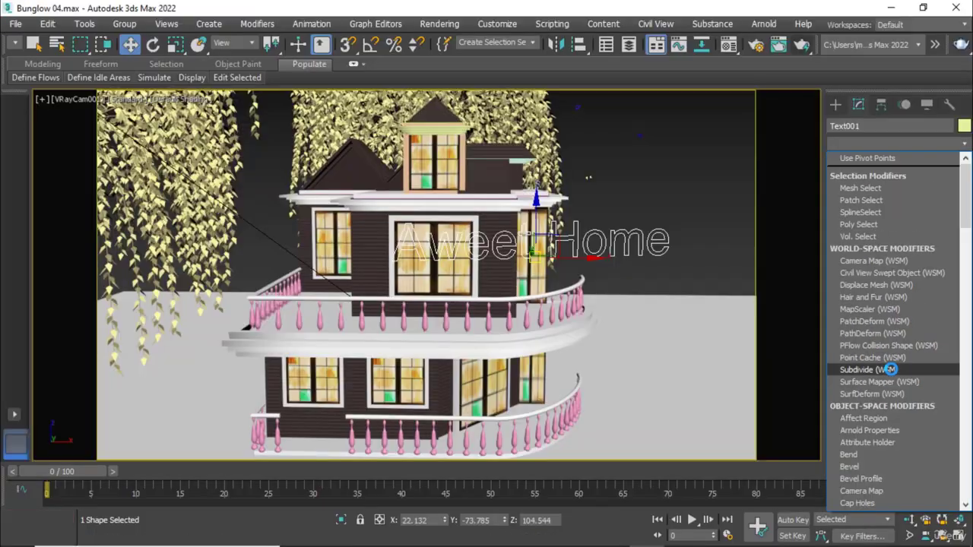
- Apply an Extrude modifier to Text001, making the letters 5.0 deep
{"action": "scroll", "coordinate": [891, 370], "scroll_direction": "down", "scroll_amount": 2}
{"action": "scroll", "coordinate": [891, 370], "scroll_direction": "down", "scroll_amount": 2}
{"action": "scroll", "coordinate": [891, 370], "scroll_direction": "down", "scroll_amount": 1}
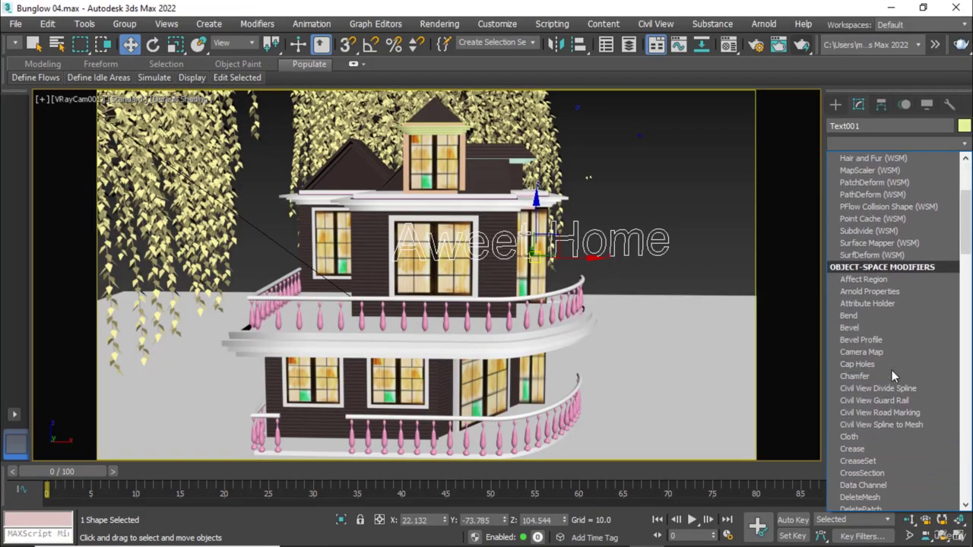
{"action": "scroll", "coordinate": [892, 370], "scroll_direction": "down", "scroll_amount": 1}
{"action": "scroll", "coordinate": [891, 370], "scroll_direction": "down", "scroll_amount": 1}
{"action": "scroll", "coordinate": [892, 371], "scroll_direction": "down", "scroll_amount": 1}
{"action": "scroll", "coordinate": [892, 371], "scroll_direction": "down", "scroll_amount": 1}
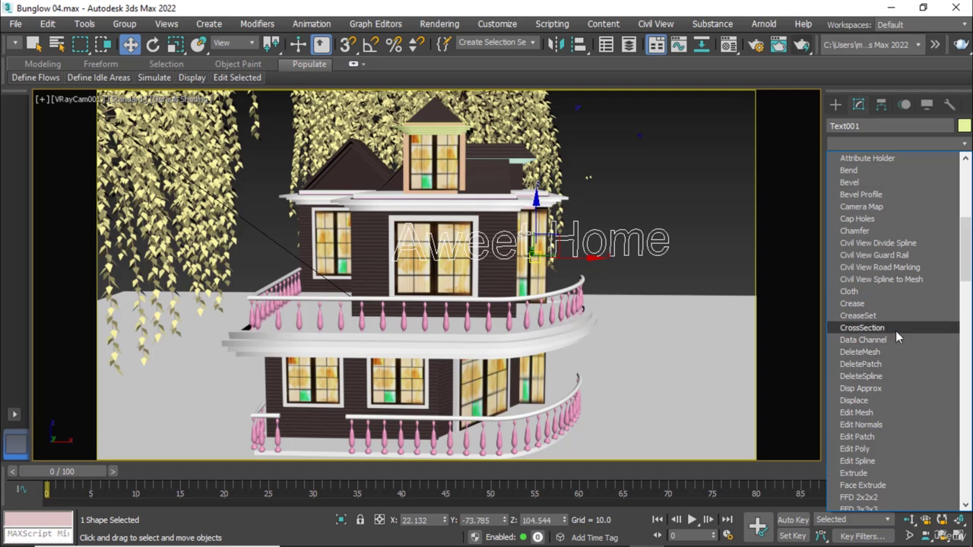
{"action": "left_click", "coordinate": [886, 472]}
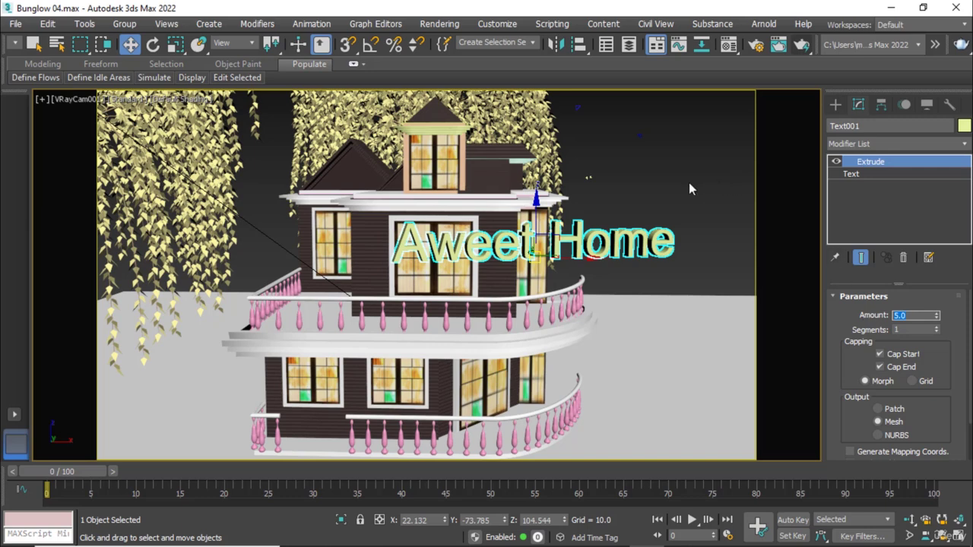
- Convert the extruded Aweet Home text to an editable poly
{"action": "right_click", "coordinate": [602, 240]}
{"action": "mouse_move", "coordinate": [630, 395]}
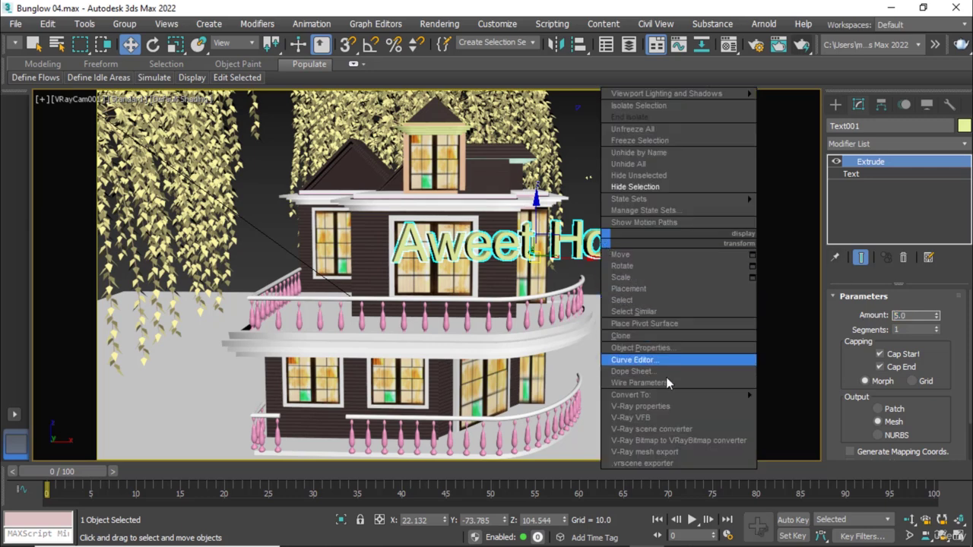
{"action": "left_click", "coordinate": [807, 406]}
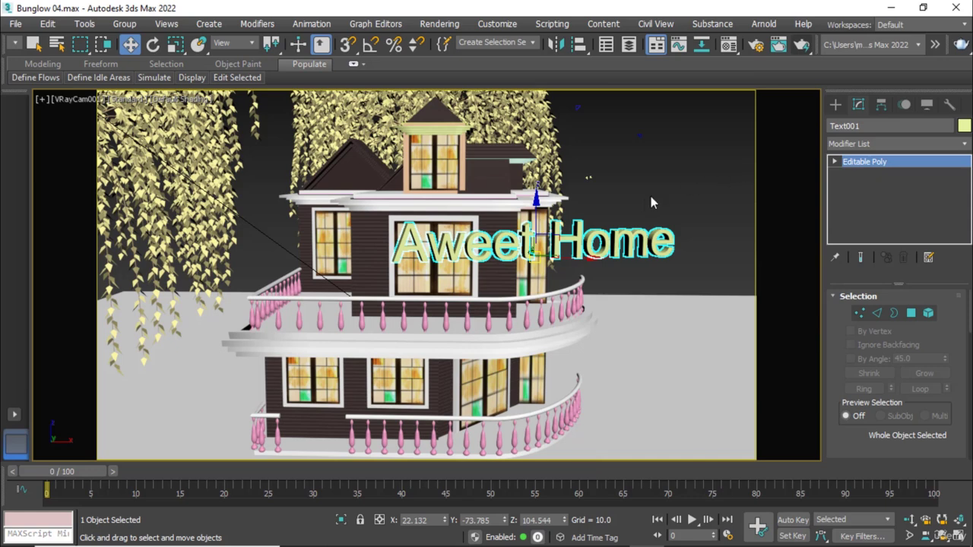
{"action": "key", "text": "t"}
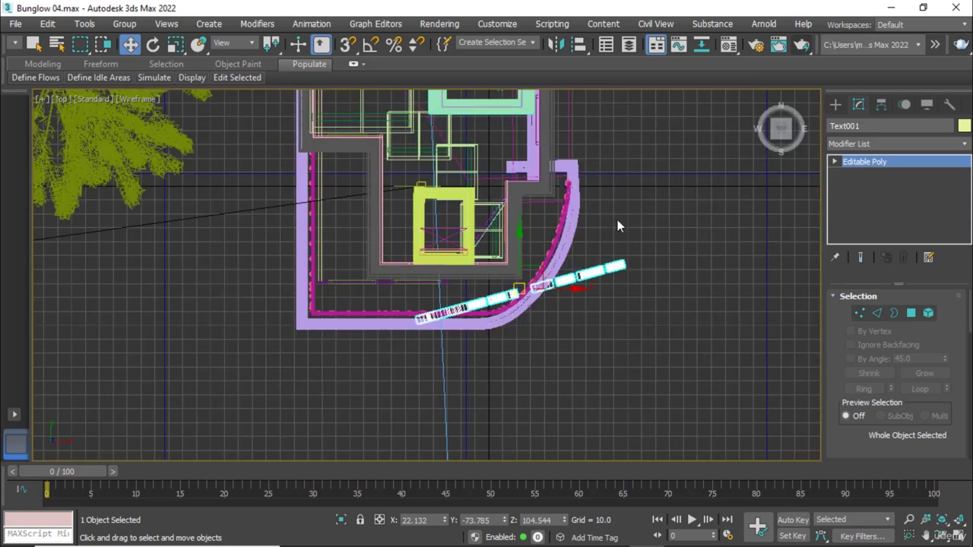
- Create a mesh-type VRayLight beside the house
{"action": "left_click", "coordinate": [835, 104]}
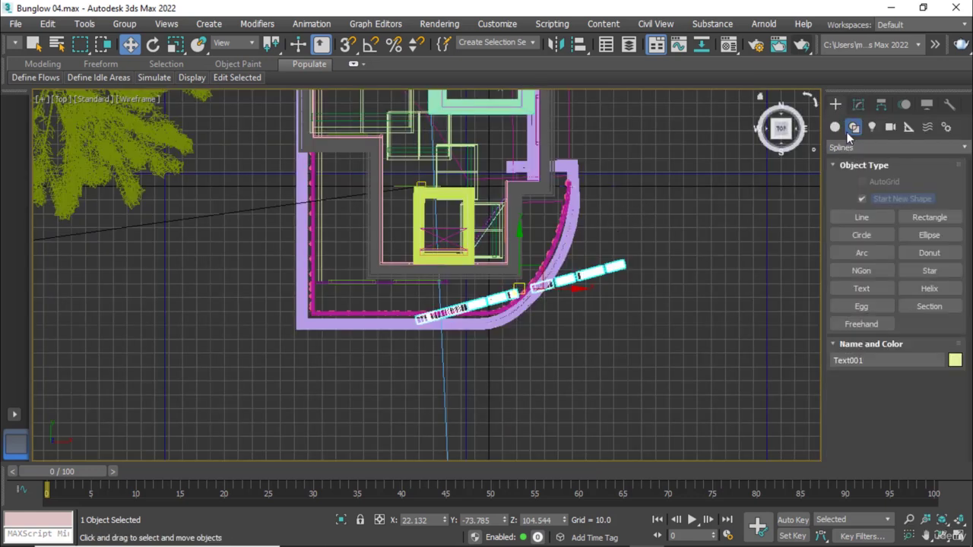
{"action": "left_click", "coordinate": [872, 126]}
{"action": "left_click", "coordinate": [896, 147]}
{"action": "left_click", "coordinate": [890, 180]}
{"action": "left_click", "coordinate": [861, 199]}
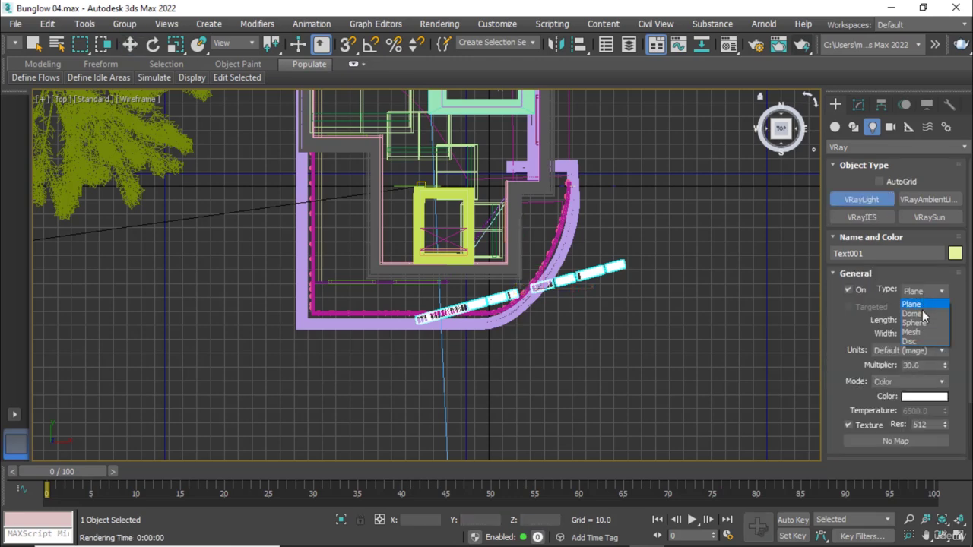
{"action": "left_click", "coordinate": [912, 332]}
{"action": "left_click", "coordinate": [659, 240]}
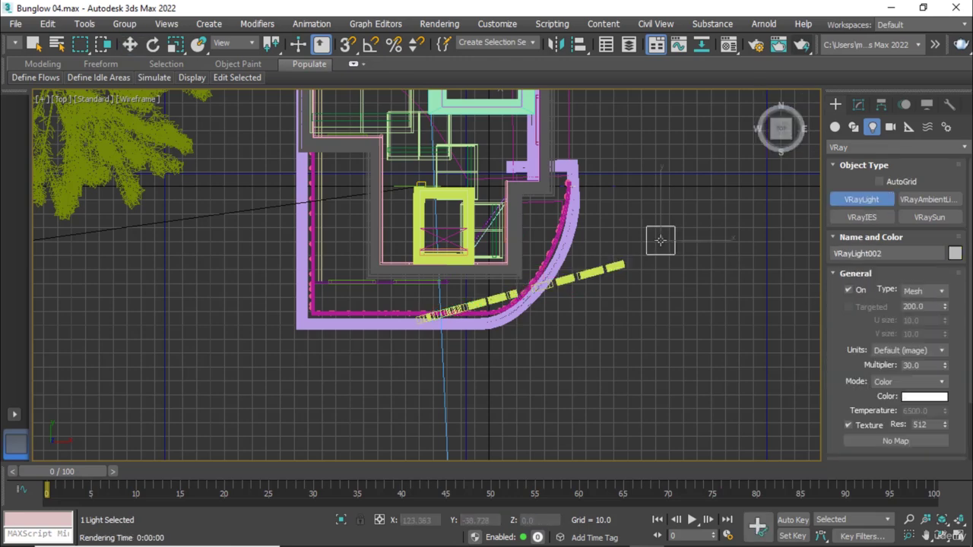
{"action": "left_click", "coordinate": [129, 44]}
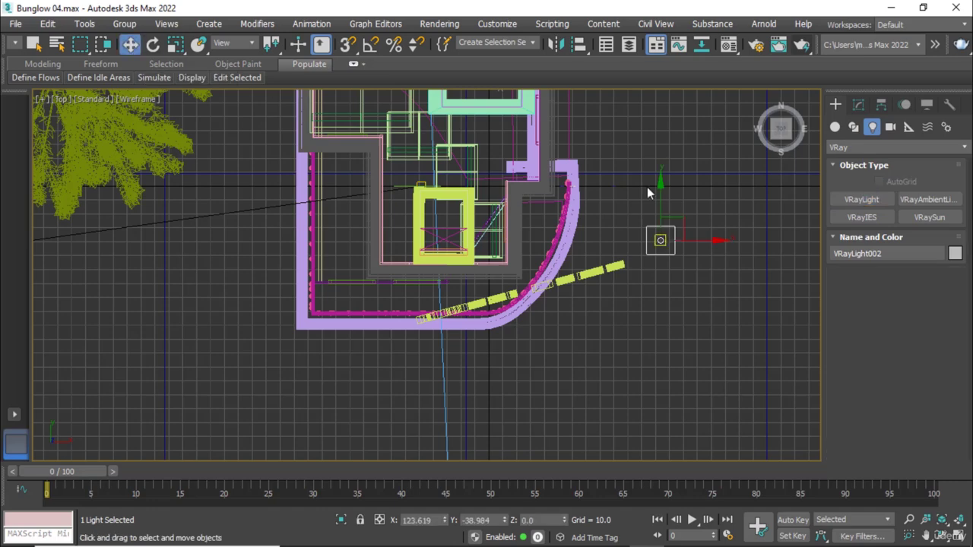
- Use Pick mesh to set Text001 as VRayLight002's mesh
{"action": "left_click", "coordinate": [858, 106]}
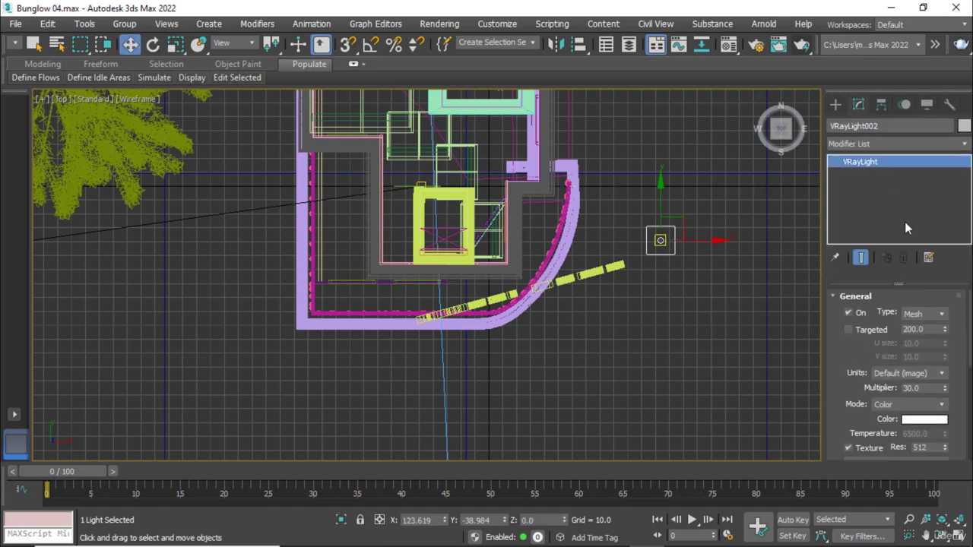
{"action": "left_click_drag", "start_coordinate": [960, 389], "coordinate": [950, 200]}
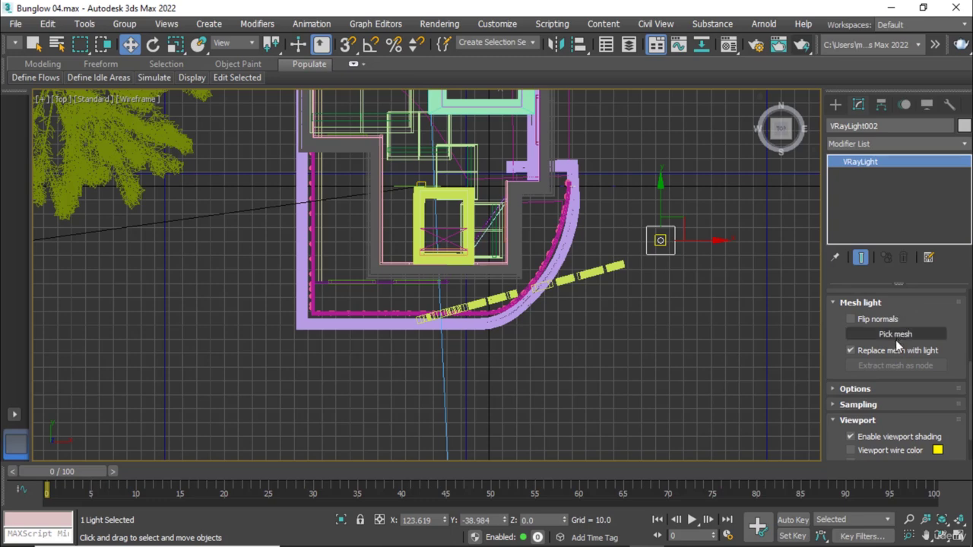
{"action": "left_click", "coordinate": [895, 335]}
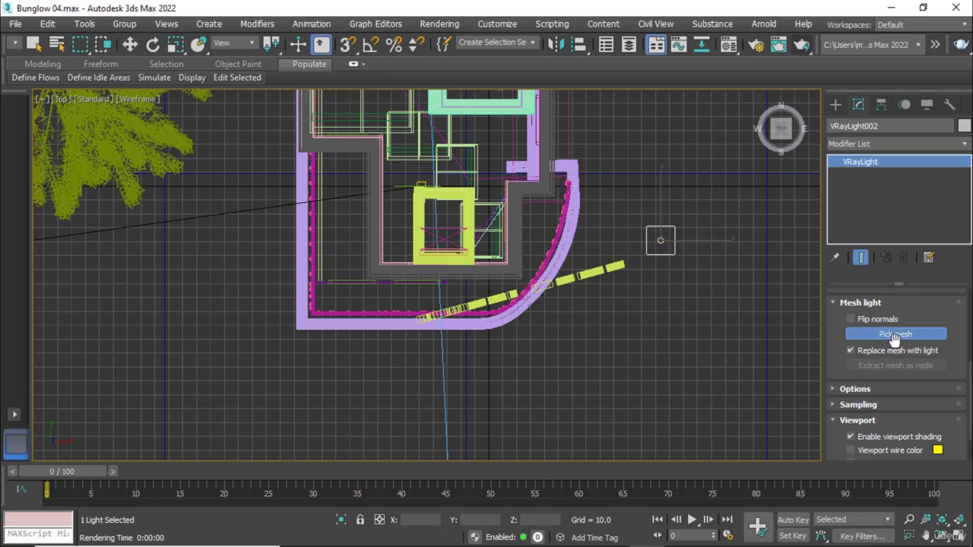
{"action": "left_click", "coordinate": [605, 275]}
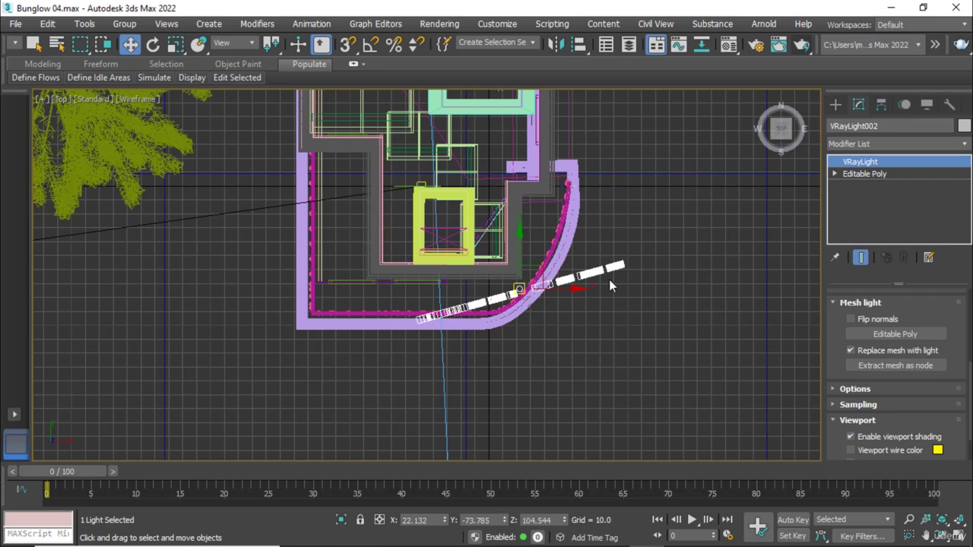
{"action": "key", "text": "c"}
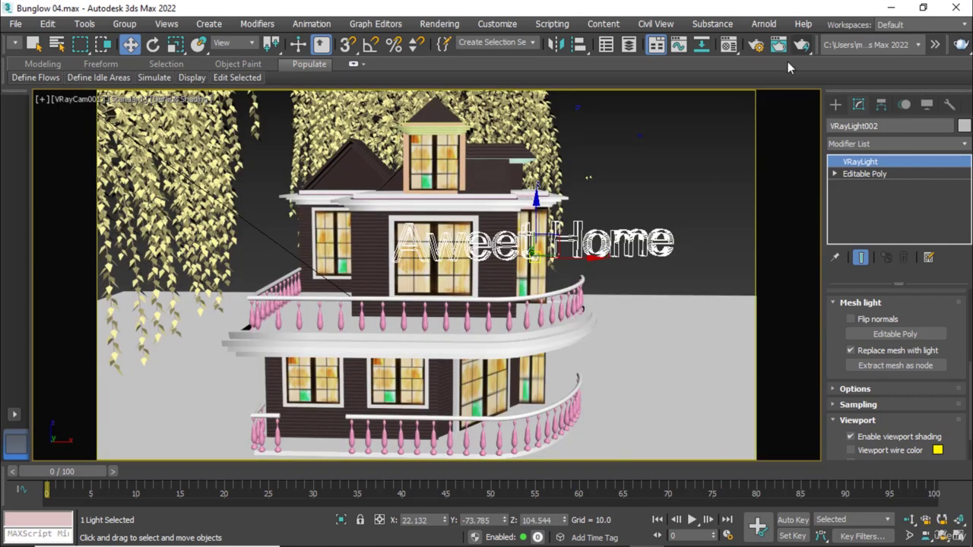
{"action": "left_click", "coordinate": [801, 44]}
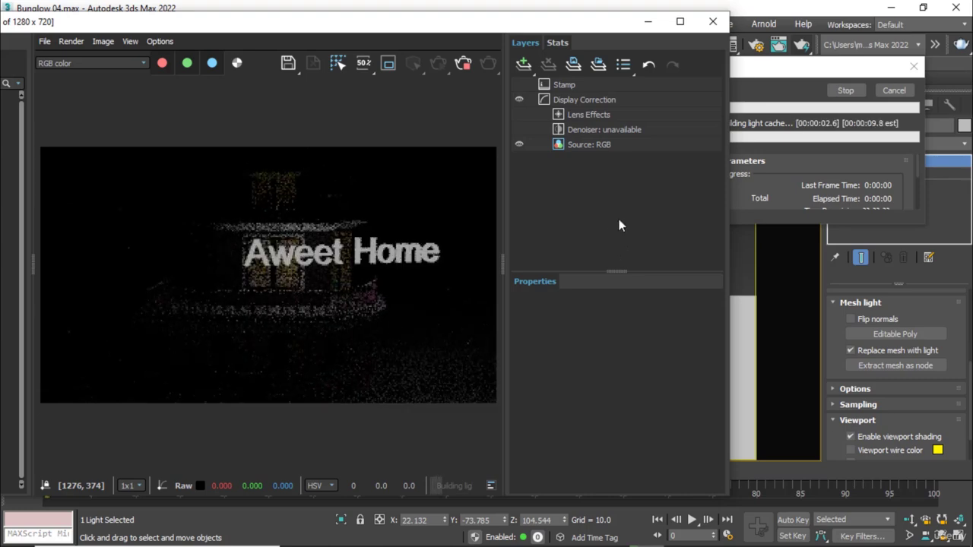
{"action": "left_click", "coordinate": [880, 94]}
{"action": "left_click", "coordinate": [712, 22]}
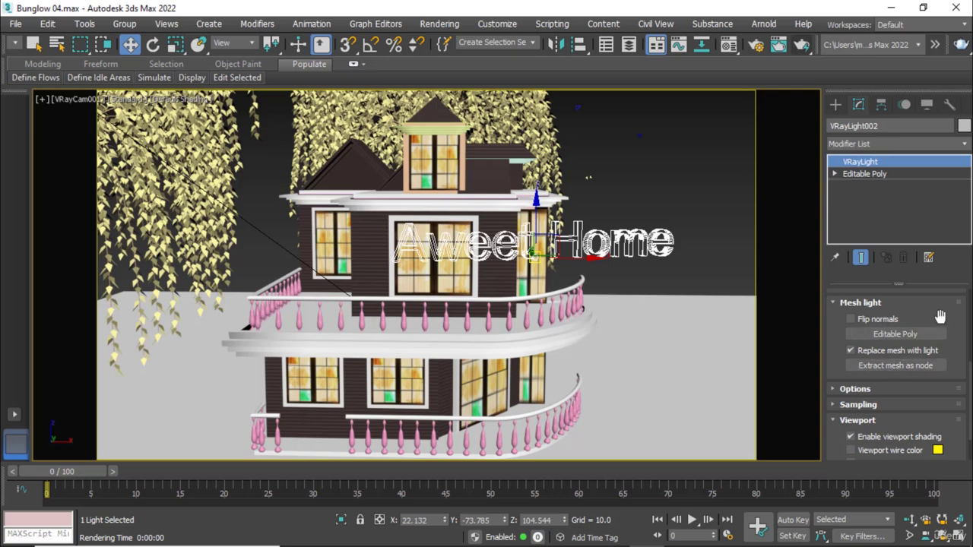
- Raise VRayLight002's multiplier from 30 to 100 and start a test render
{"action": "left_click_drag", "start_coordinate": [940, 317], "coordinate": [940, 468]}
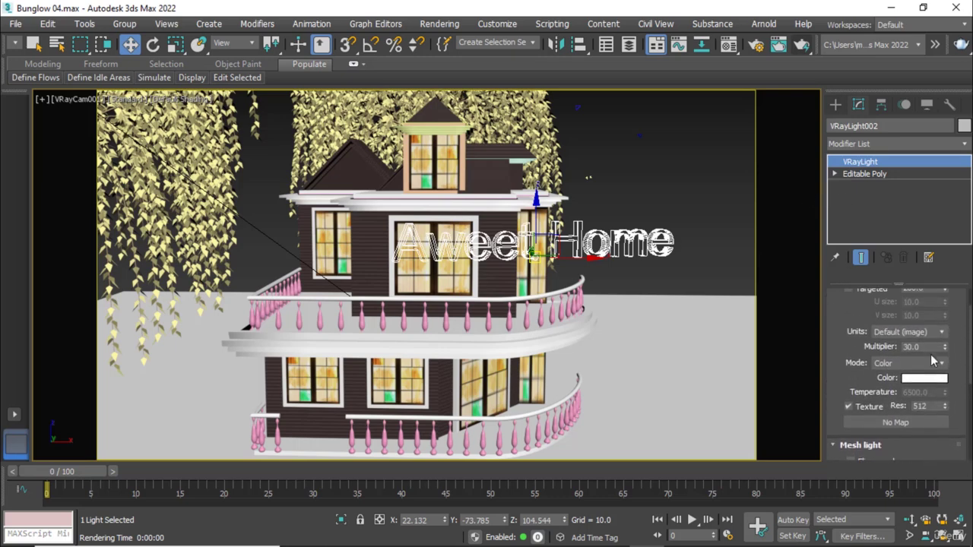
{"action": "double_click", "coordinate": [929, 347]}
{"action": "type", "text": "00"}
{"action": "key", "text": "Return"}
{"action": "left_click", "coordinate": [801, 44]}
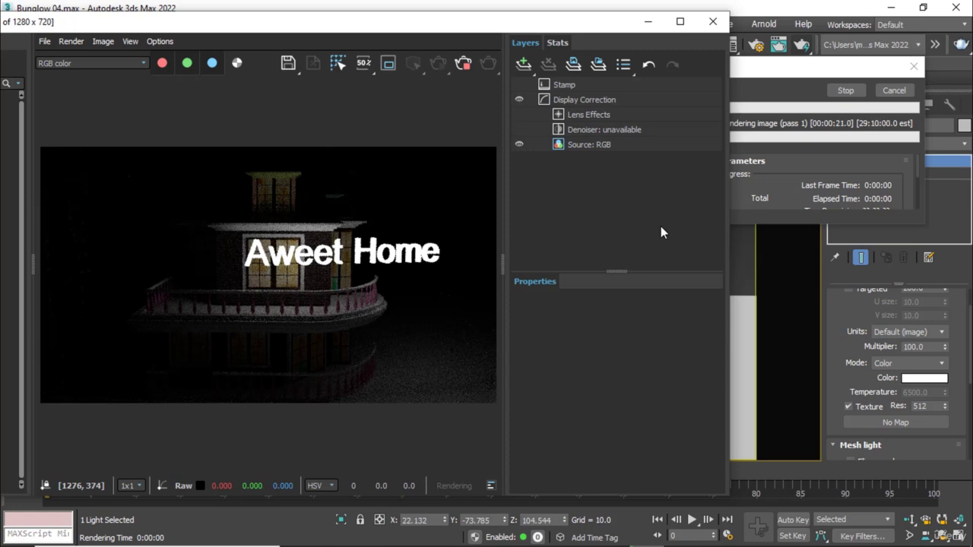
- Cancel the brighter Aweet Home test render and close the frame buffer
{"action": "left_click", "coordinate": [894, 92]}
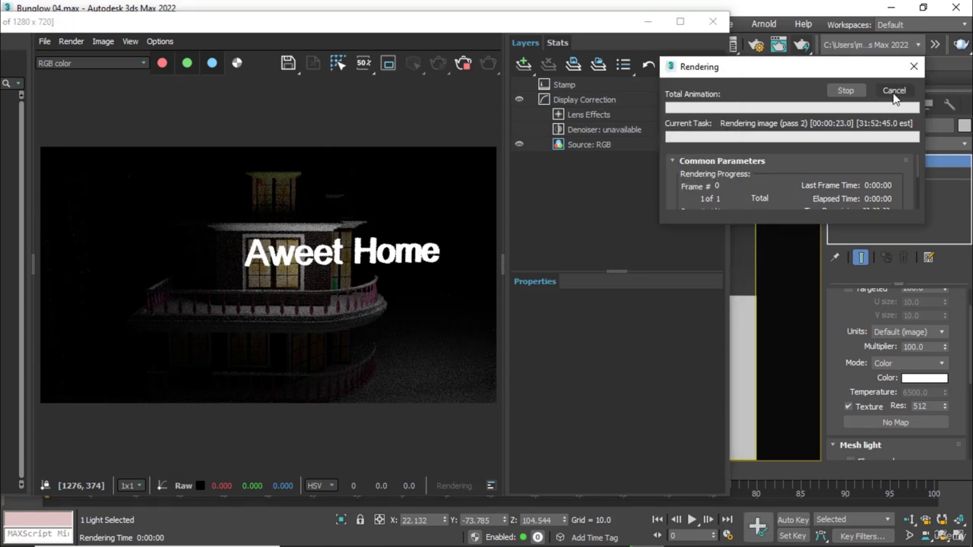
{"action": "left_click", "coordinate": [894, 92]}
{"action": "left_click", "coordinate": [725, 24]}
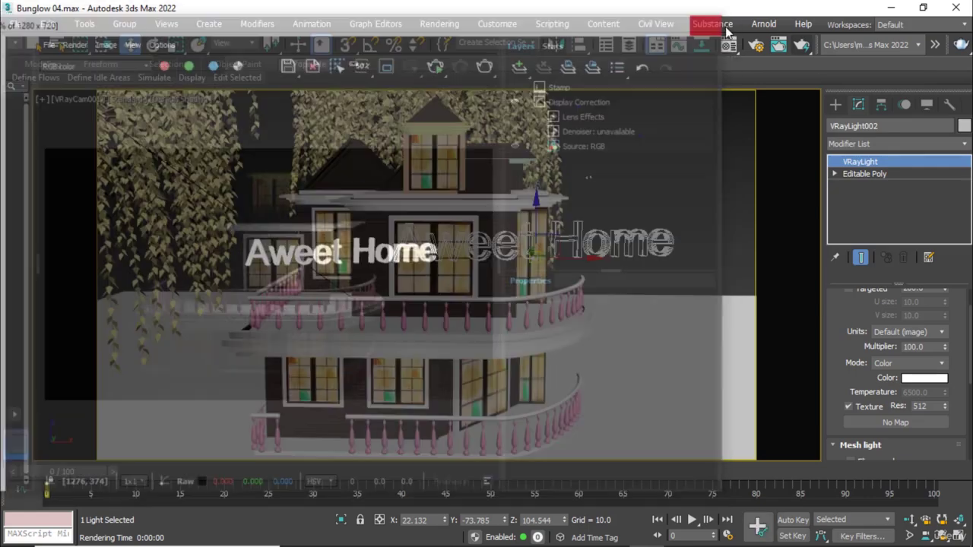